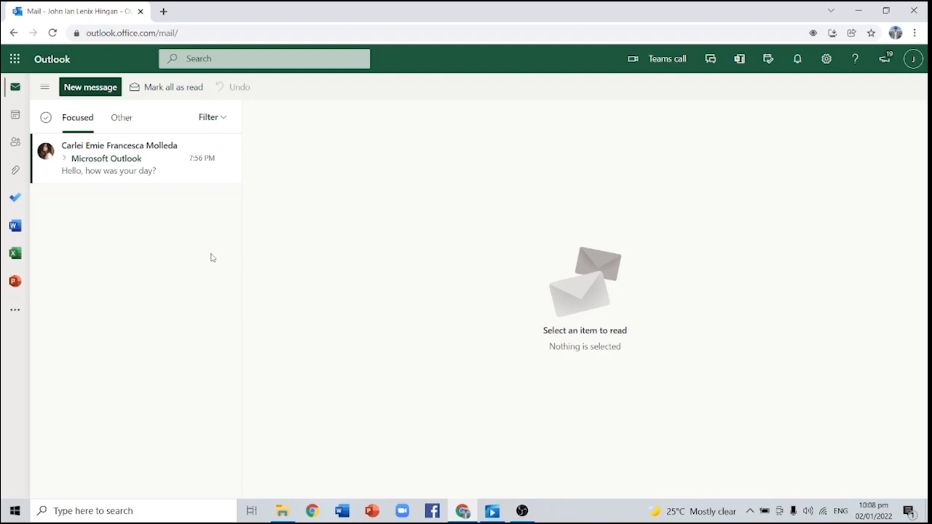
Add a new empty note in the Notes folder
click(44, 88)
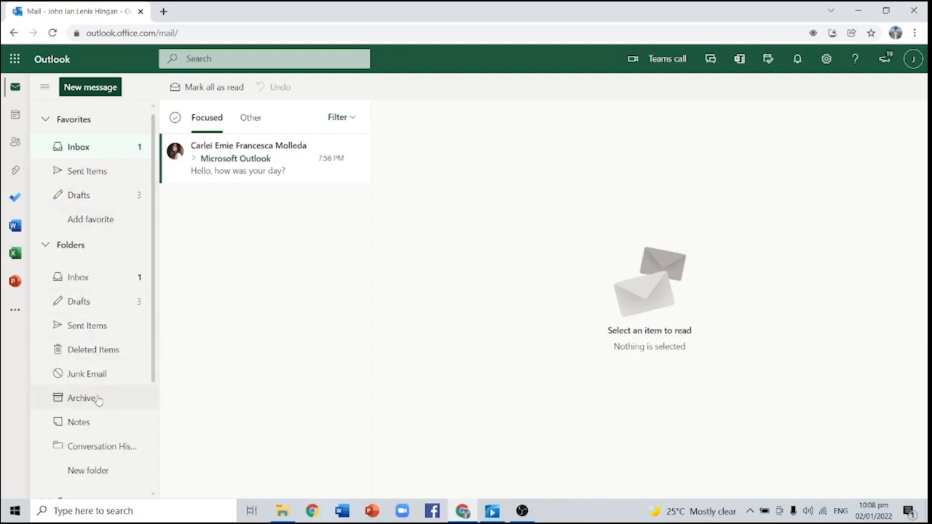
click(80, 423)
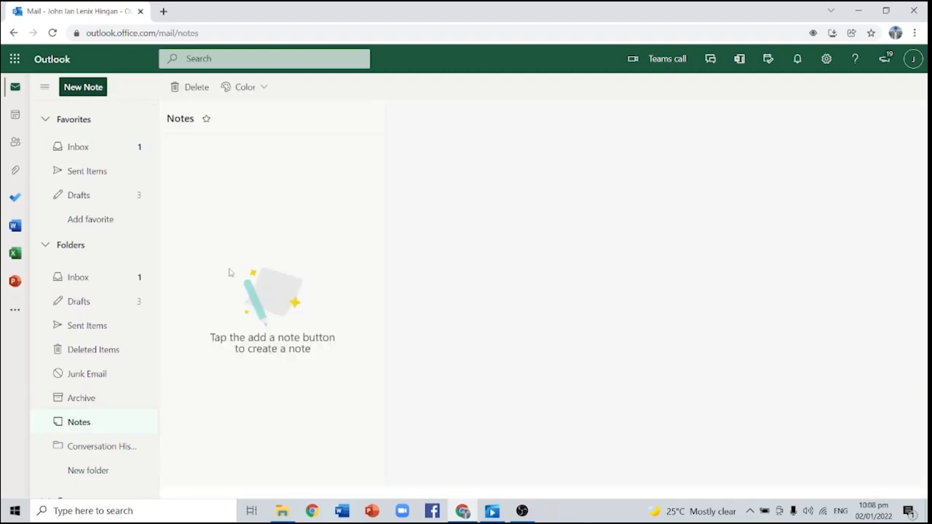
click(83, 88)
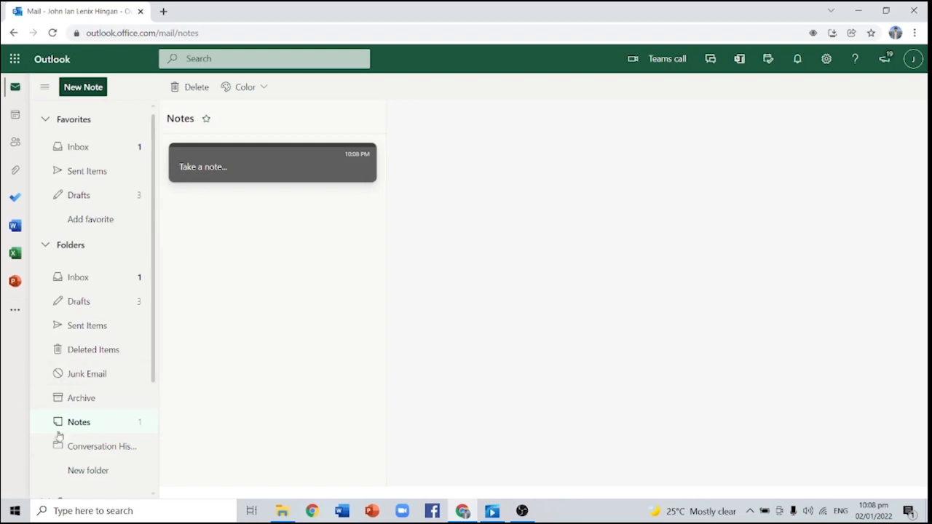
Open the Conversation History folder and scroll down to the Groups list
click(81, 447)
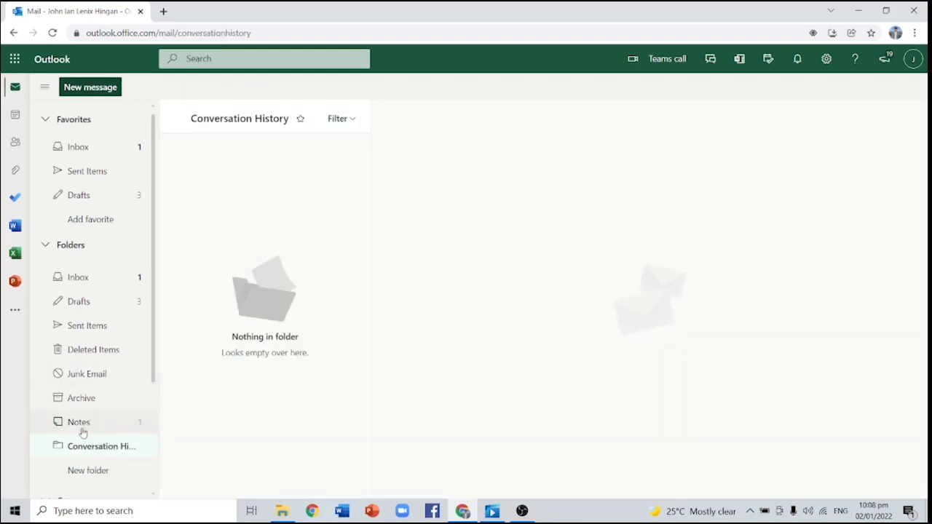
scroll(80, 436, down, 2)
scroll(82, 326, down, 1)
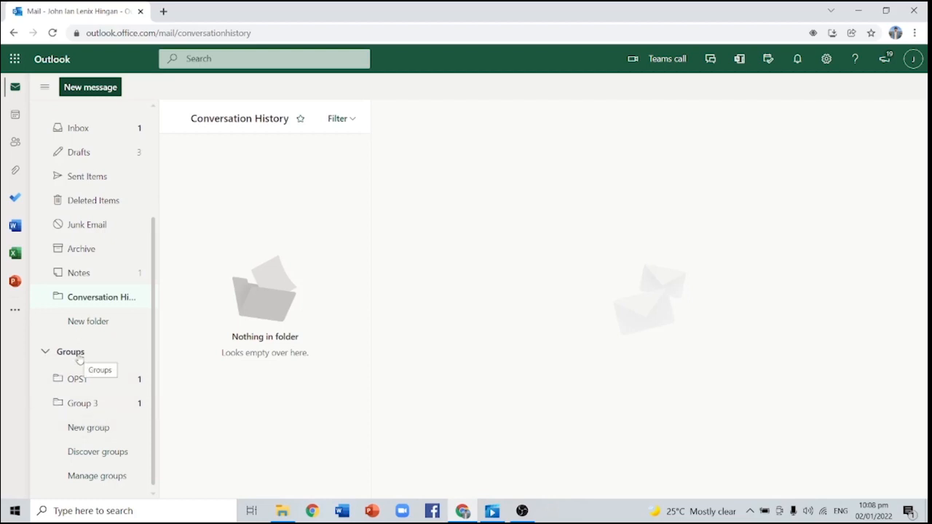
Create a group named 'OPST 127' with the description 'hello'
click(88, 429)
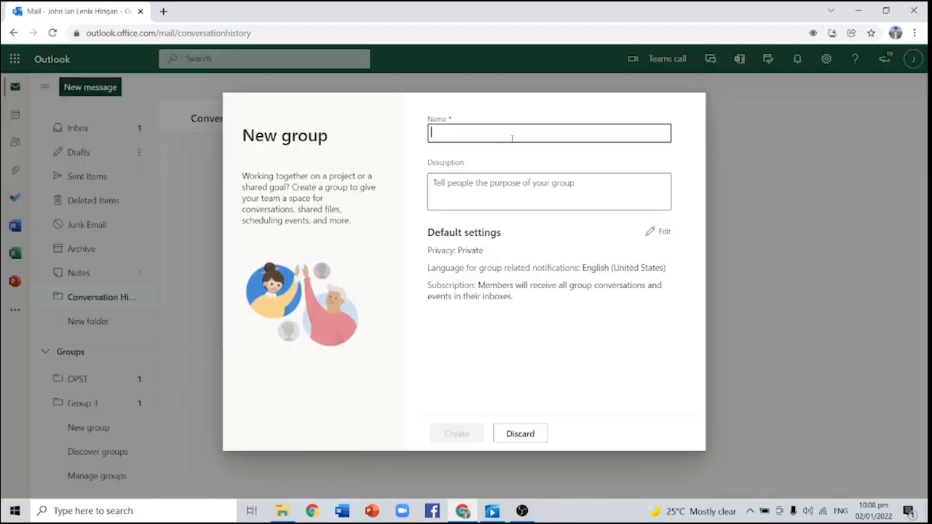
text(OPST 127)
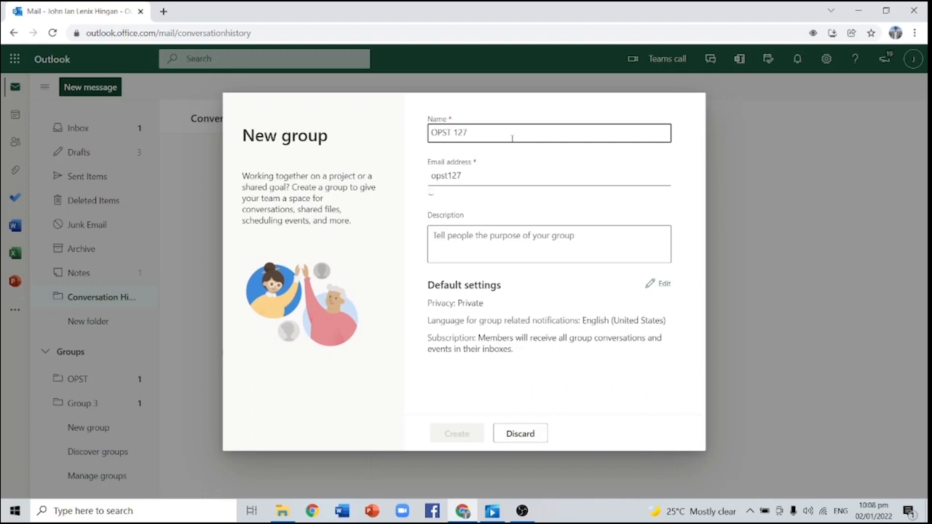
click(503, 241)
text(hello)
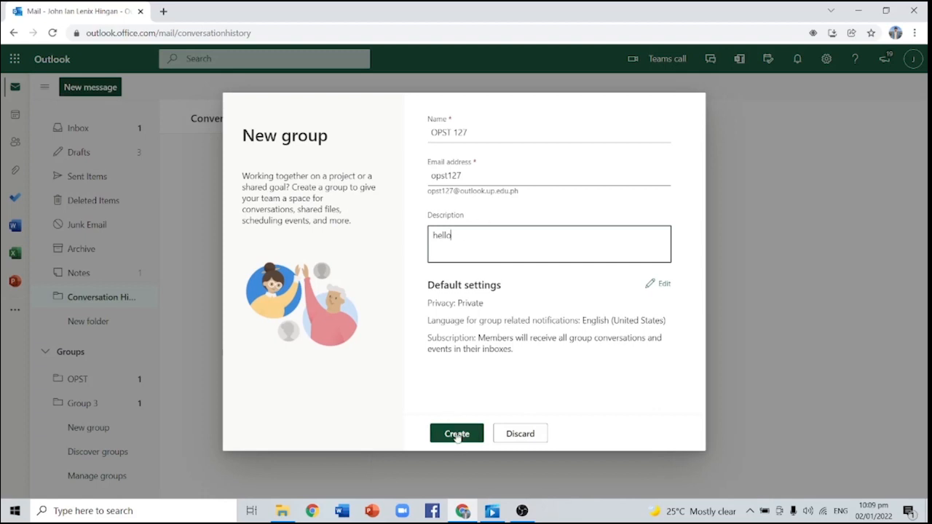
click(457, 434)
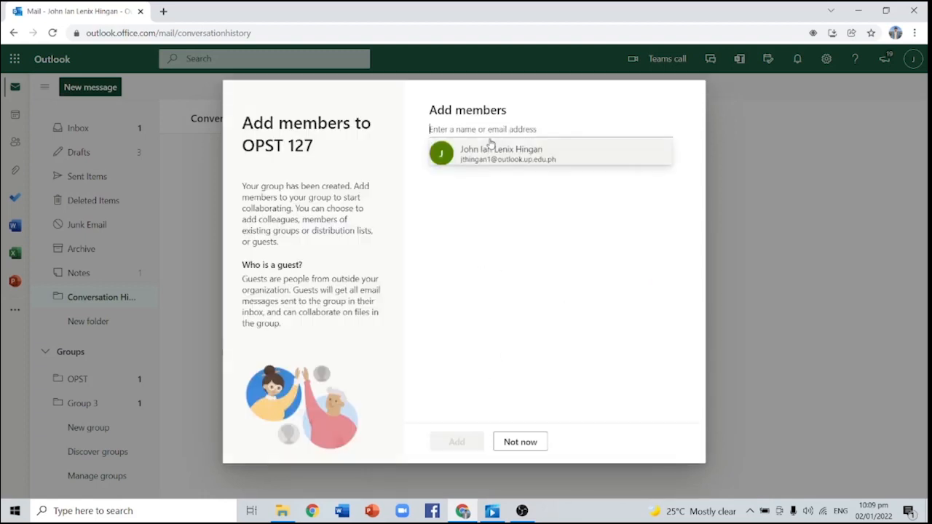
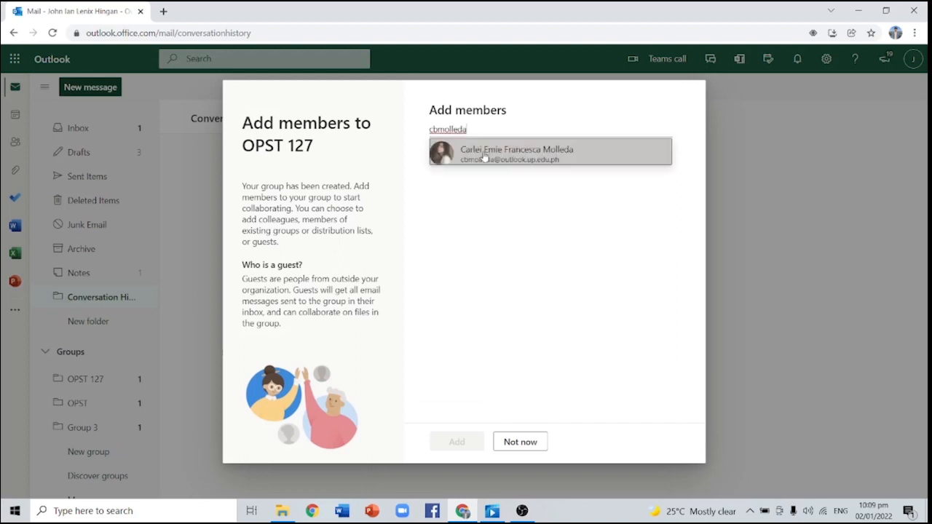
Search for a member, then skip adding members and leave the setup step
click(485, 156)
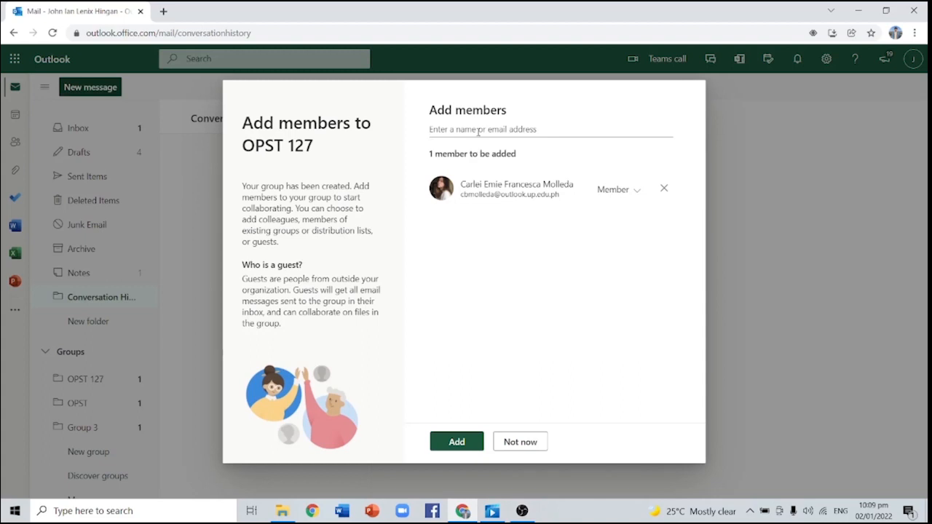
click(529, 444)
click(471, 320)
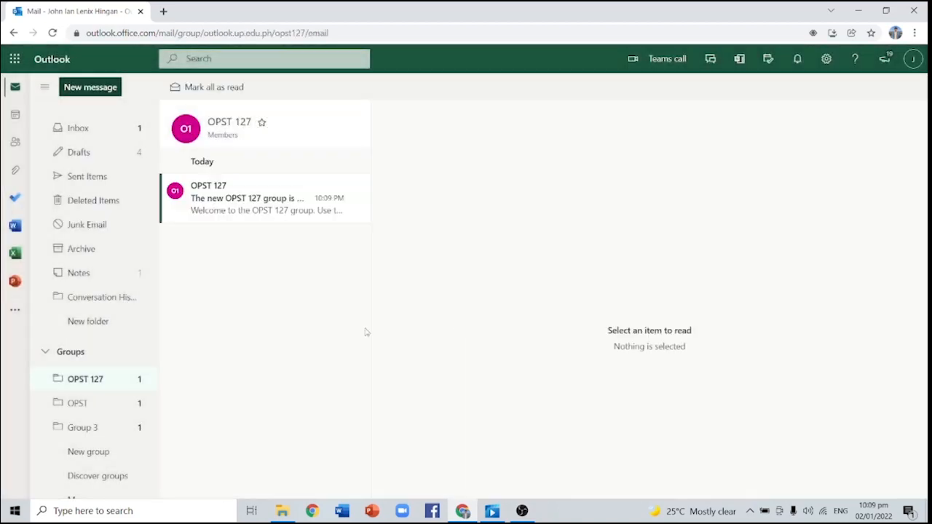
scroll(109, 467, down, 1)
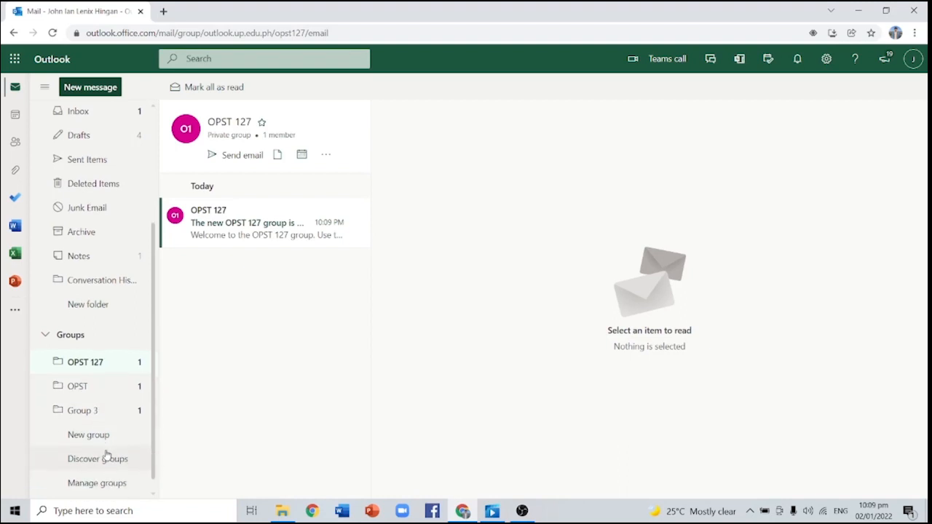
From Manage groups, copy the OPST 127 group's invite link
click(101, 473)
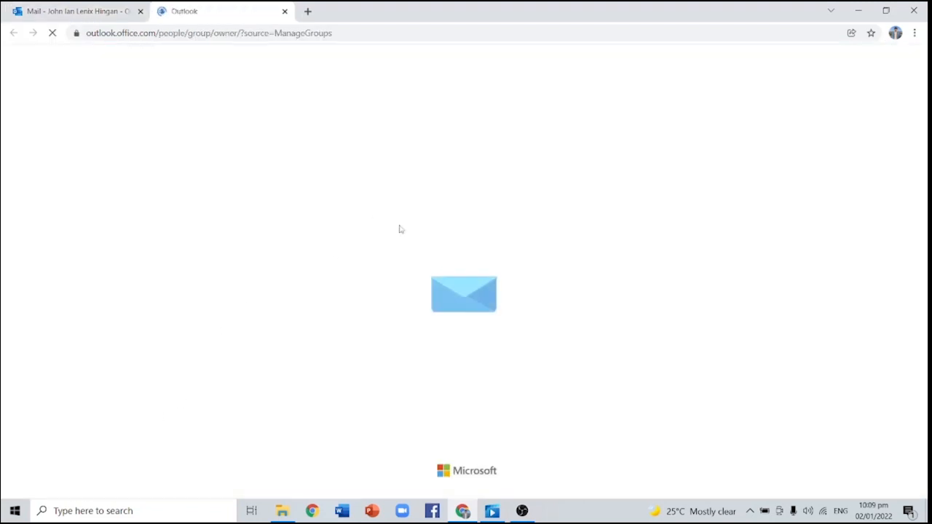
click(244, 164)
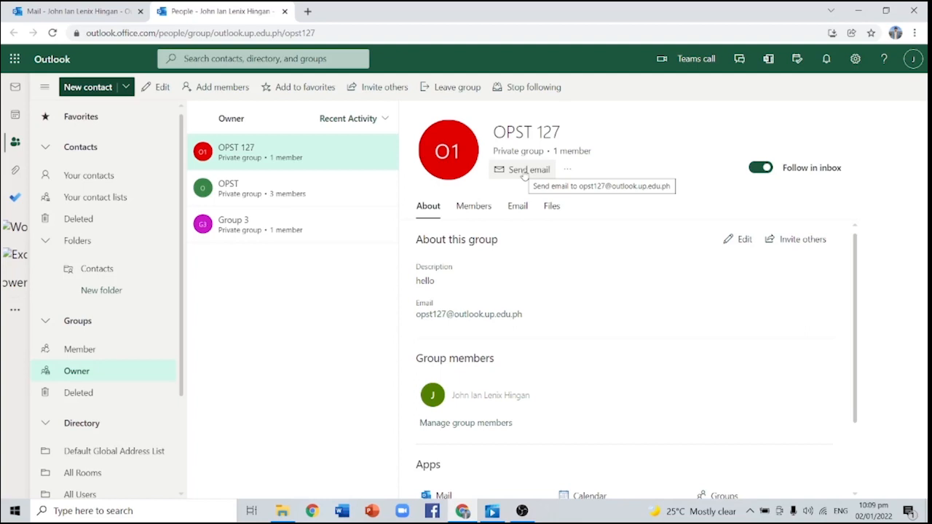
click(795, 243)
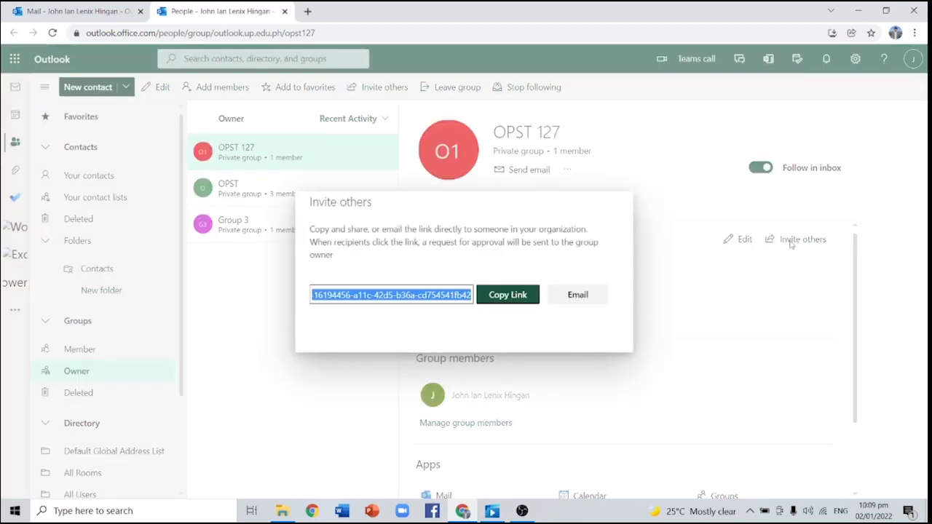
click(509, 297)
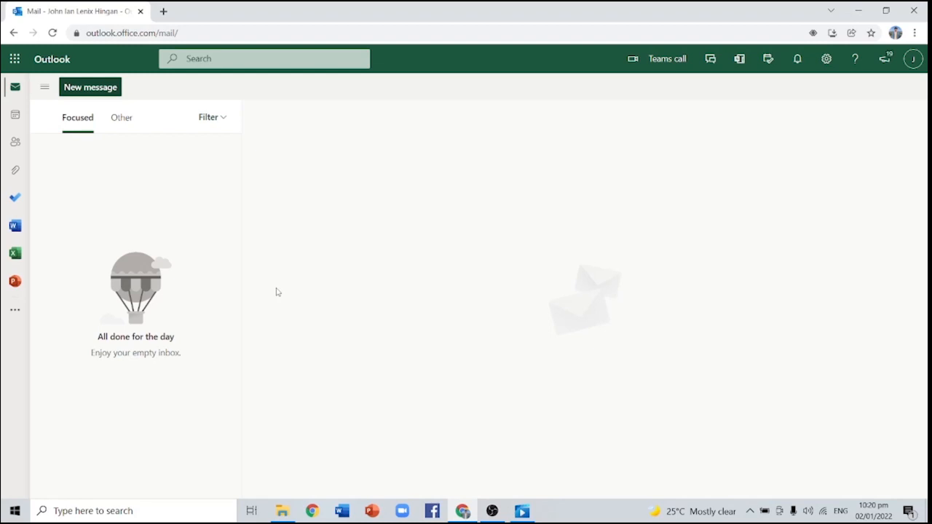
Start a blank new message and apply Encrypt to it
click(91, 88)
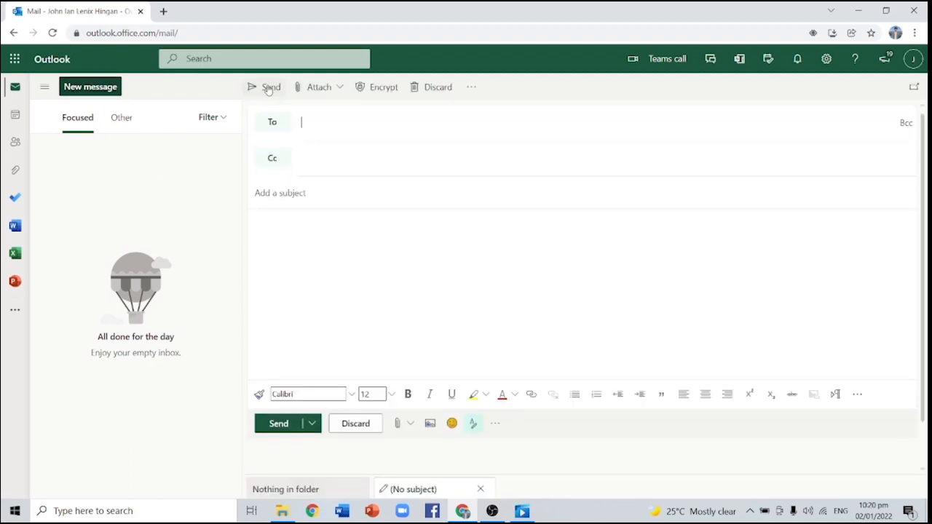
click(339, 88)
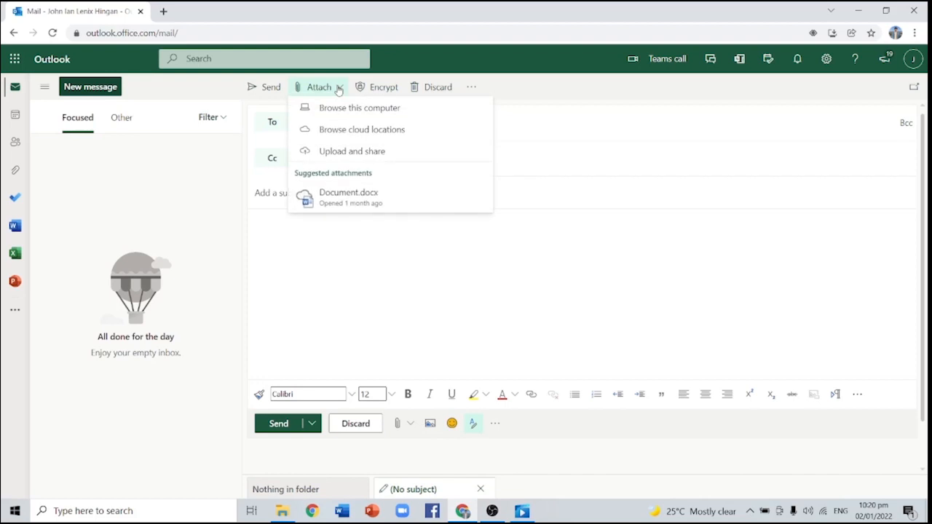
click(374, 88)
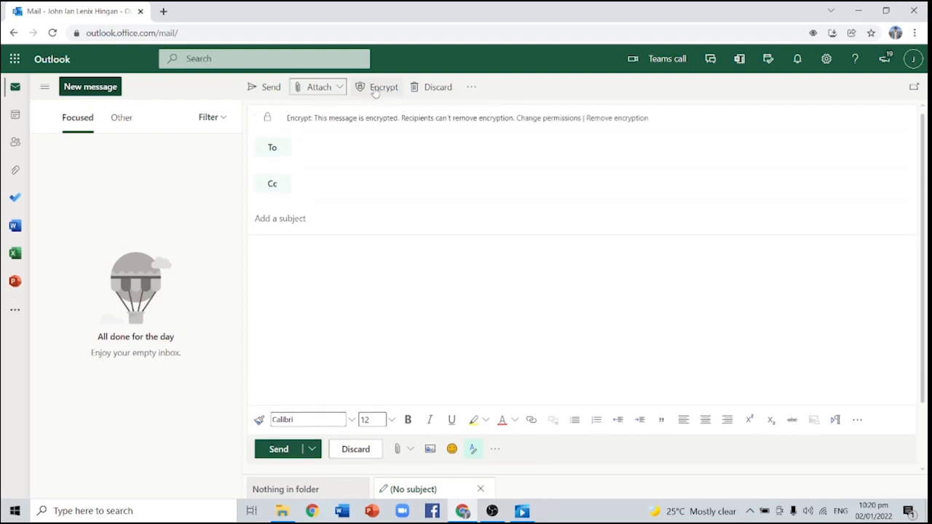
Review the encryption permission levels while keeping Encrypt, then bring up the message's more-options menu
click(543, 119)
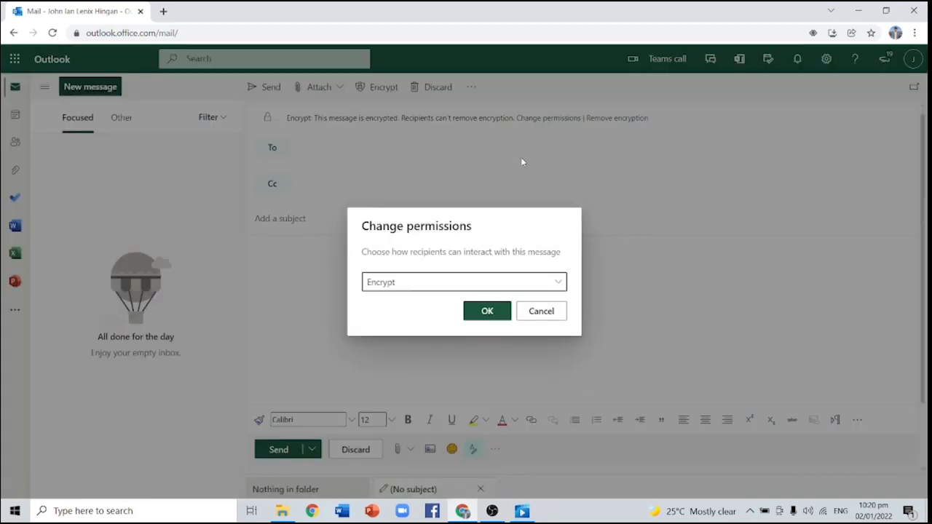
click(555, 283)
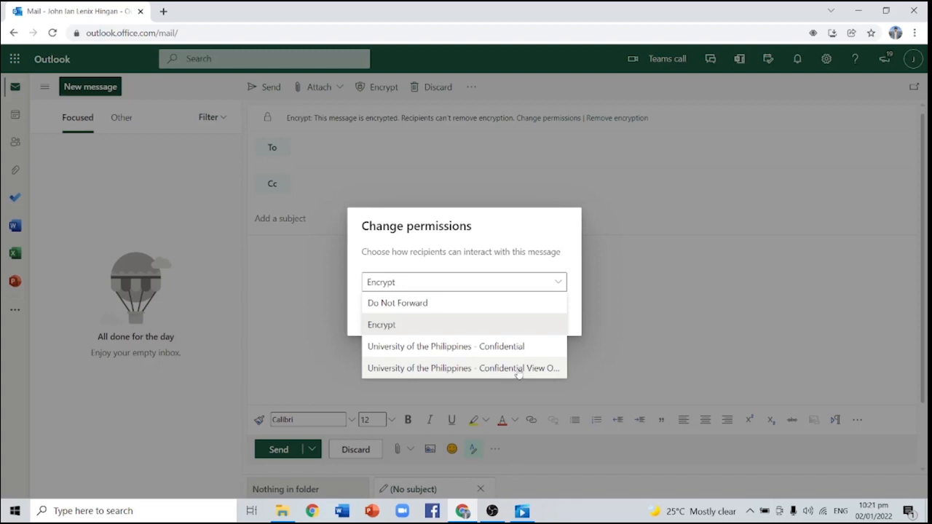
click(647, 305)
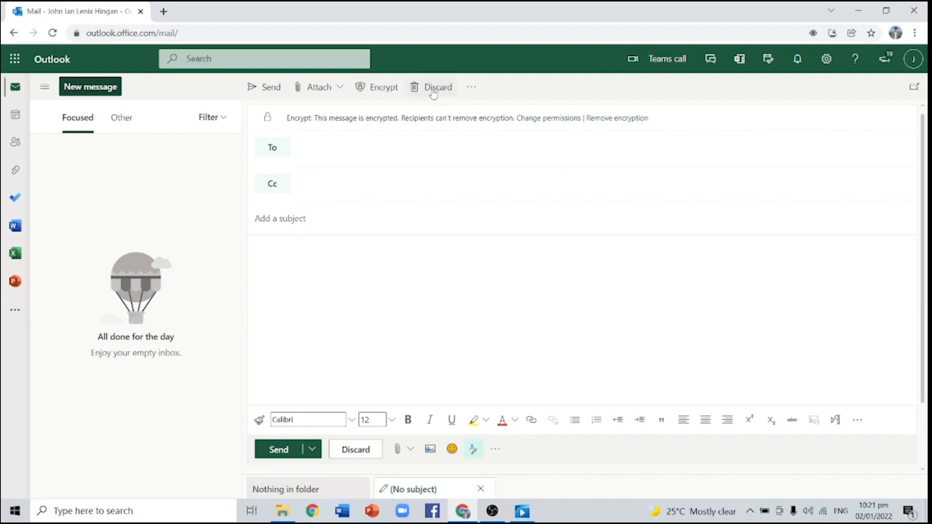
click(472, 88)
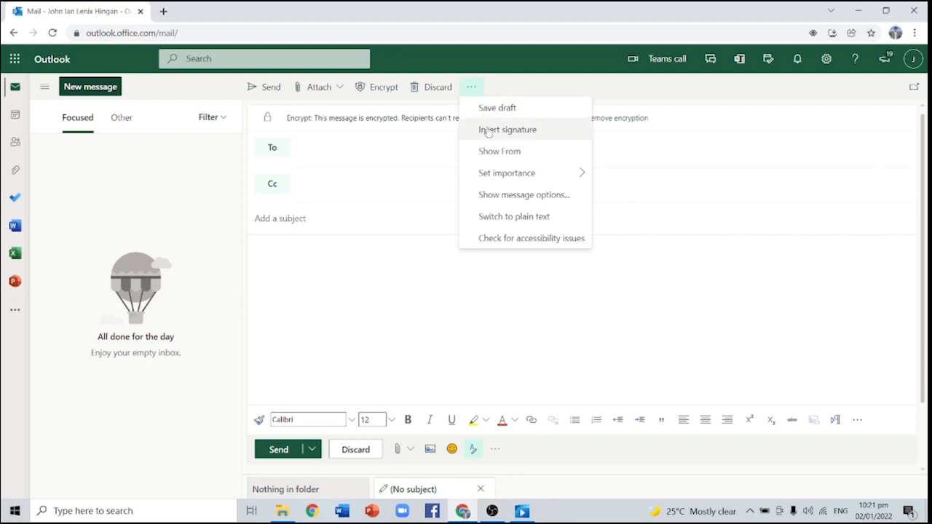
Look through the compose and reply settings, then close Settings
click(826, 62)
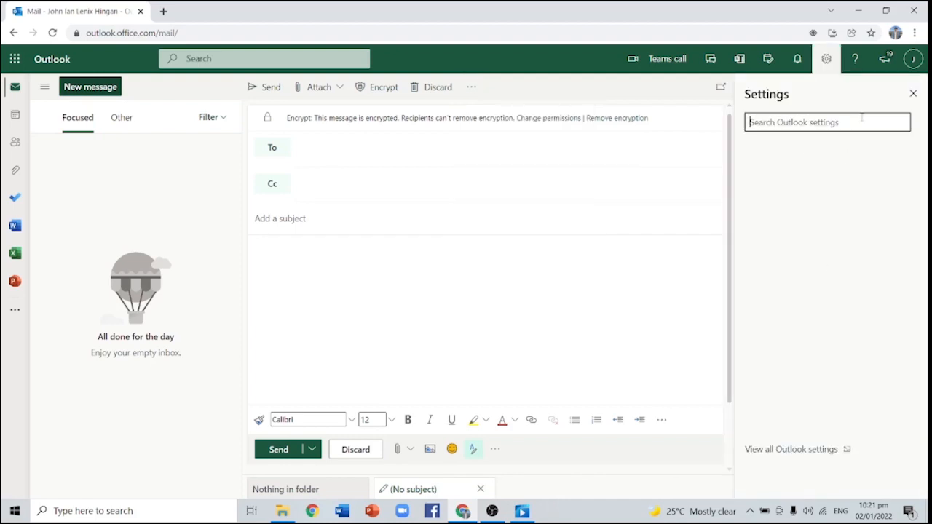
click(791, 450)
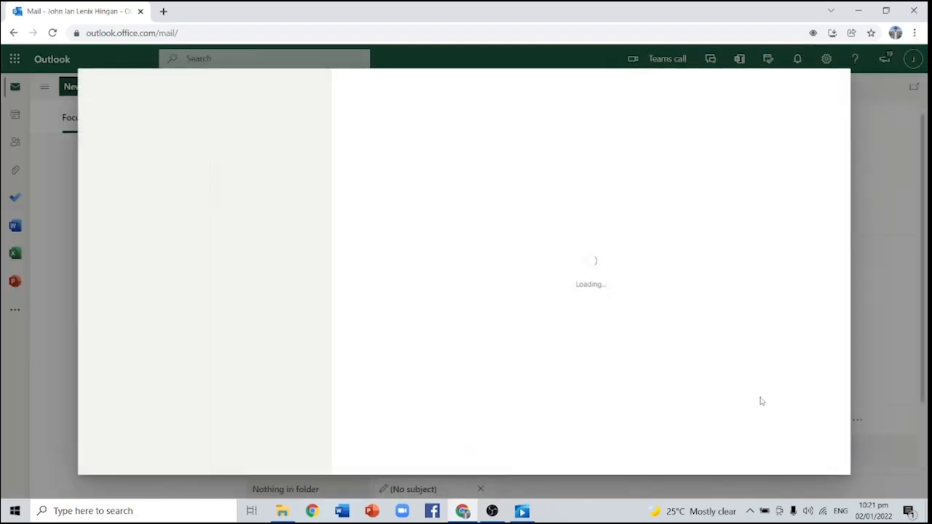
click(273, 120)
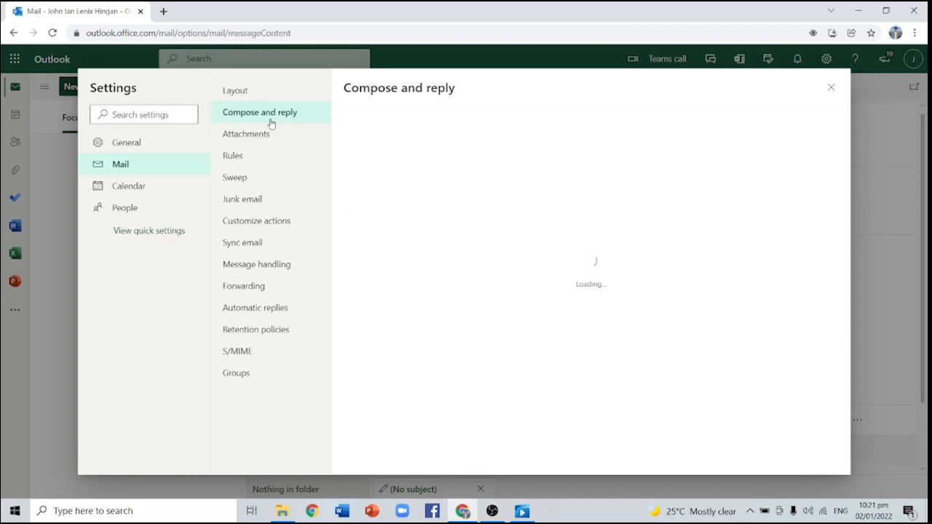
click(832, 88)
Show the From field and request both read and delivery receipts for the message
click(471, 87)
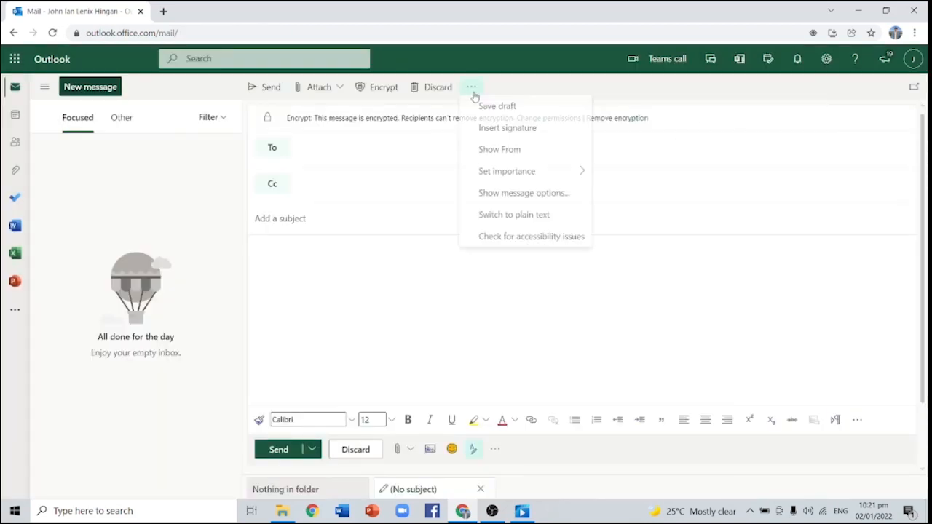
click(512, 153)
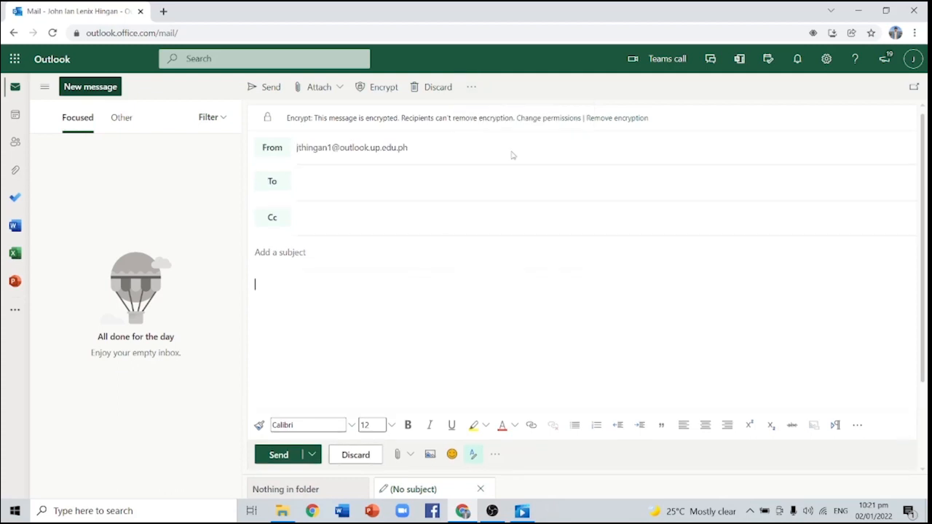
click(472, 87)
mouse_move(498, 185)
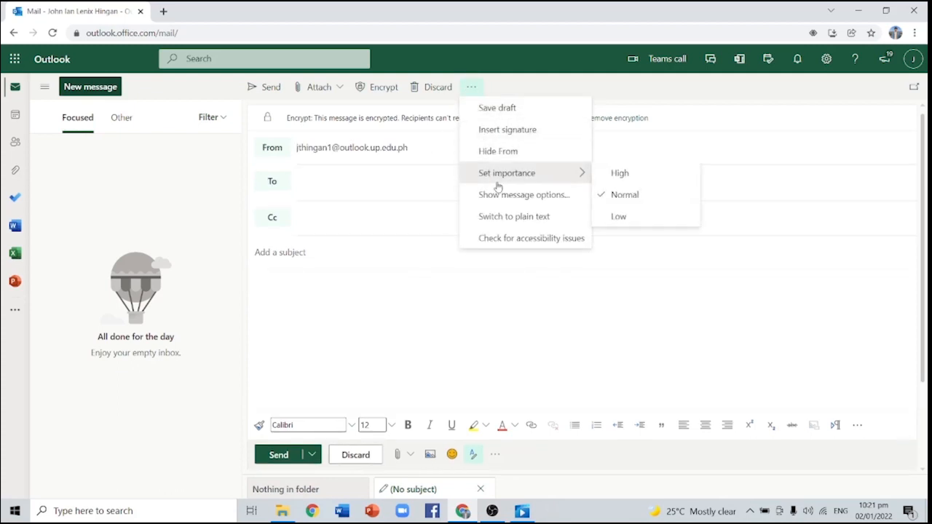
click(503, 194)
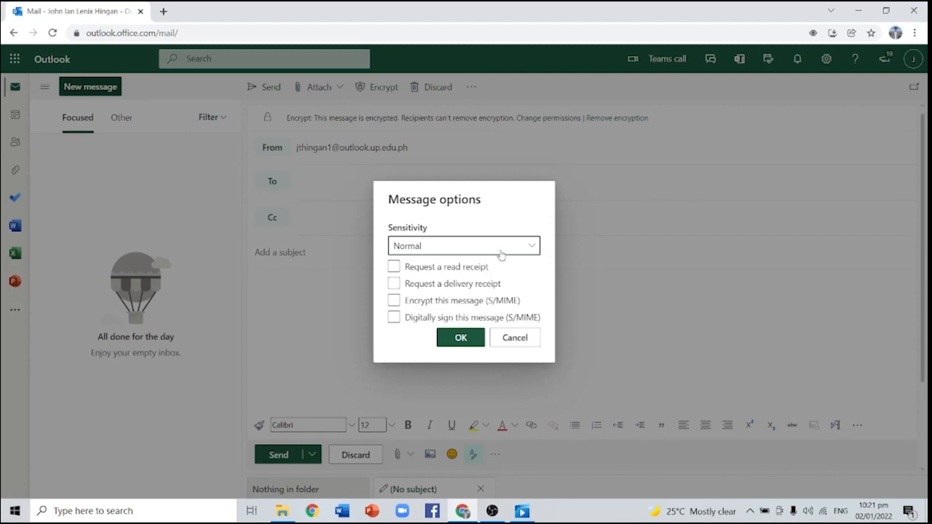
click(394, 268)
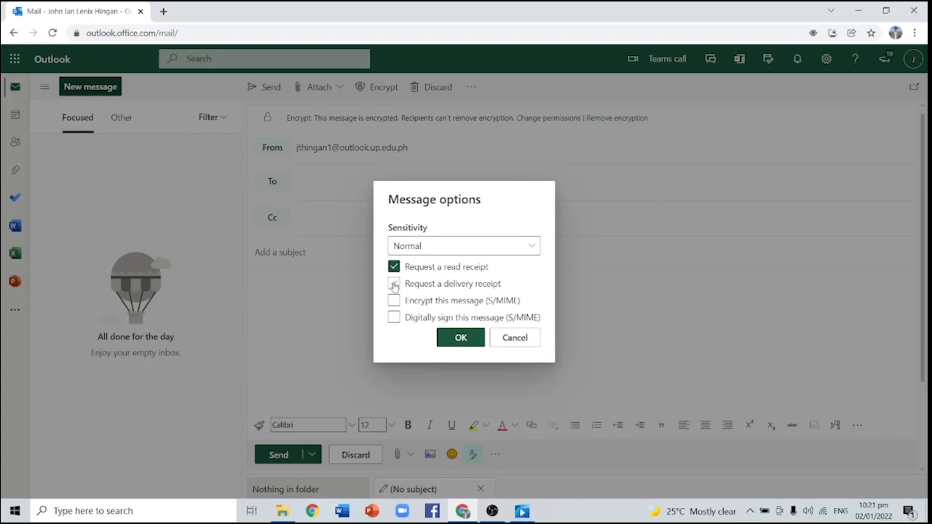
click(394, 284)
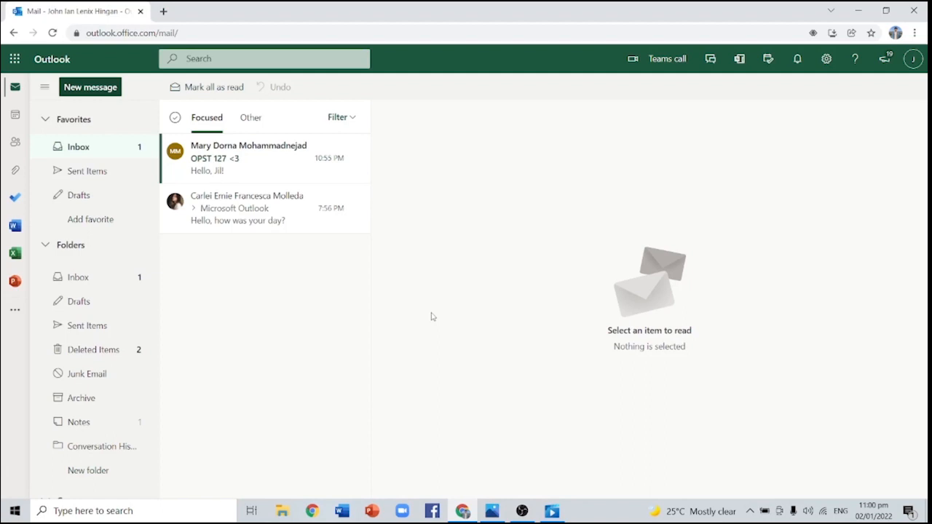
click(175, 118)
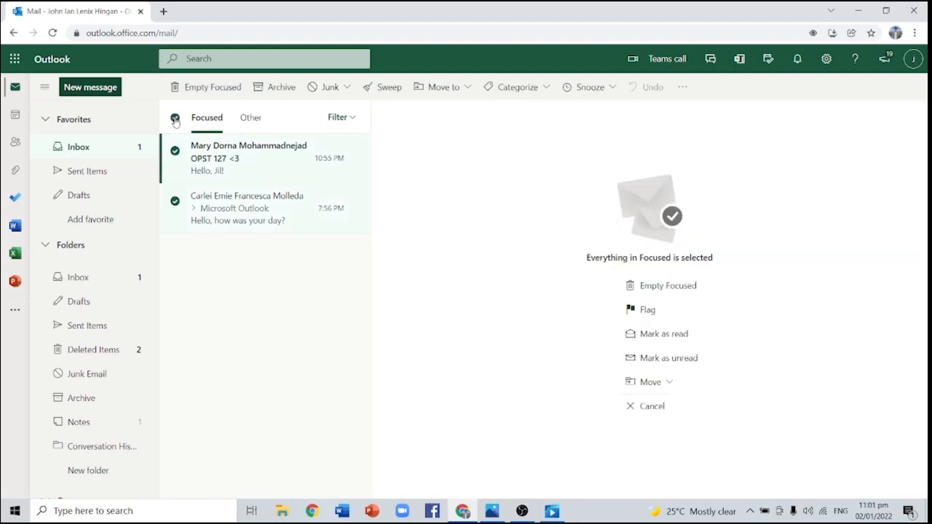
click(175, 118)
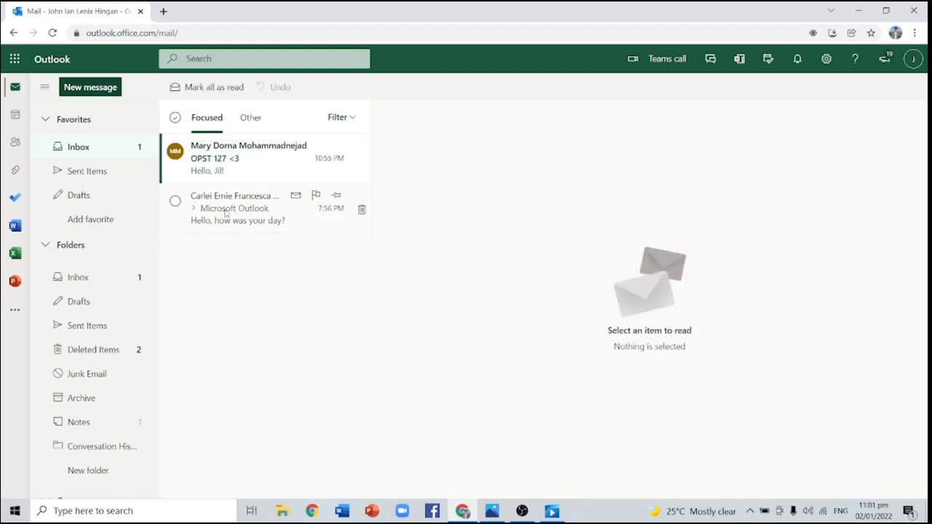
click(226, 211)
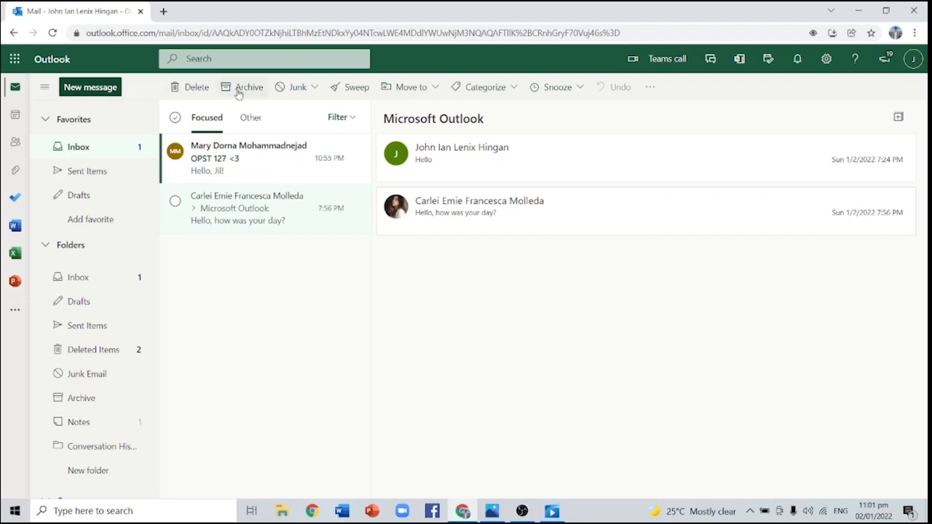
click(315, 89)
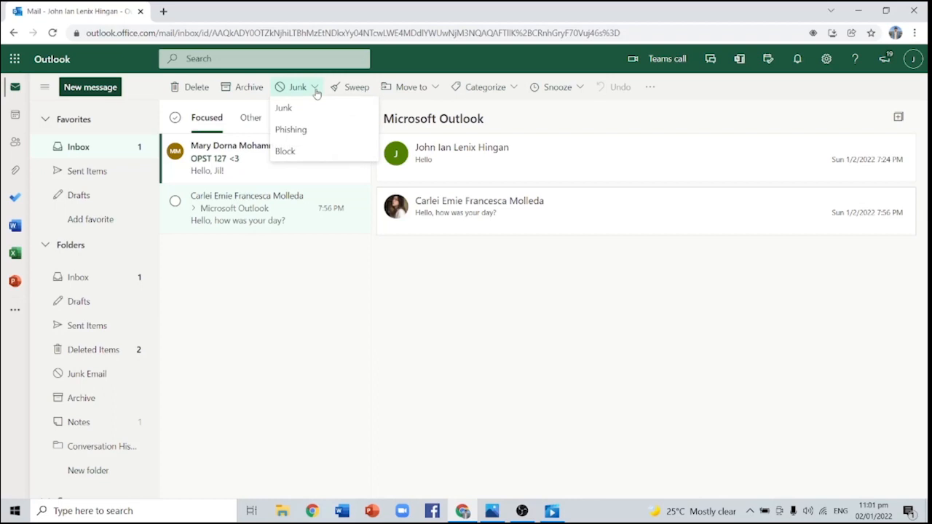
click(315, 90)
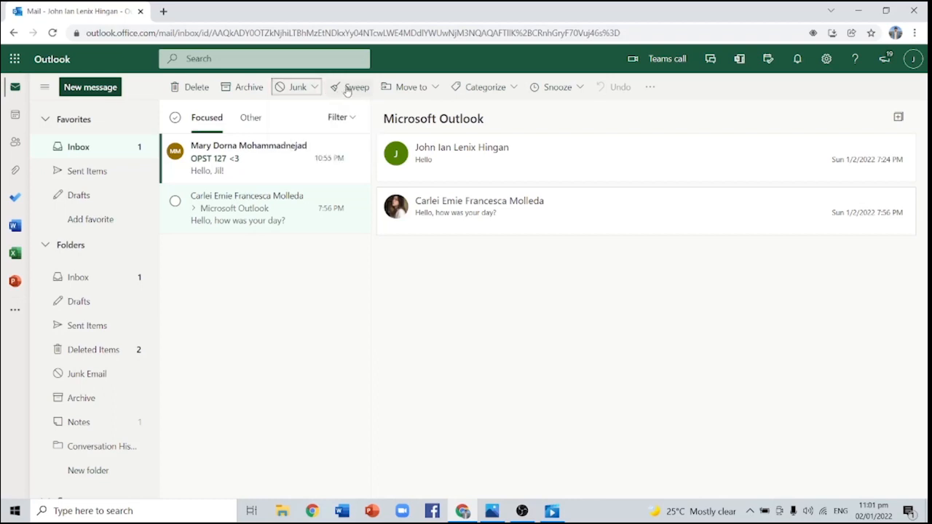
key(ctrl+a)
click(384, 88)
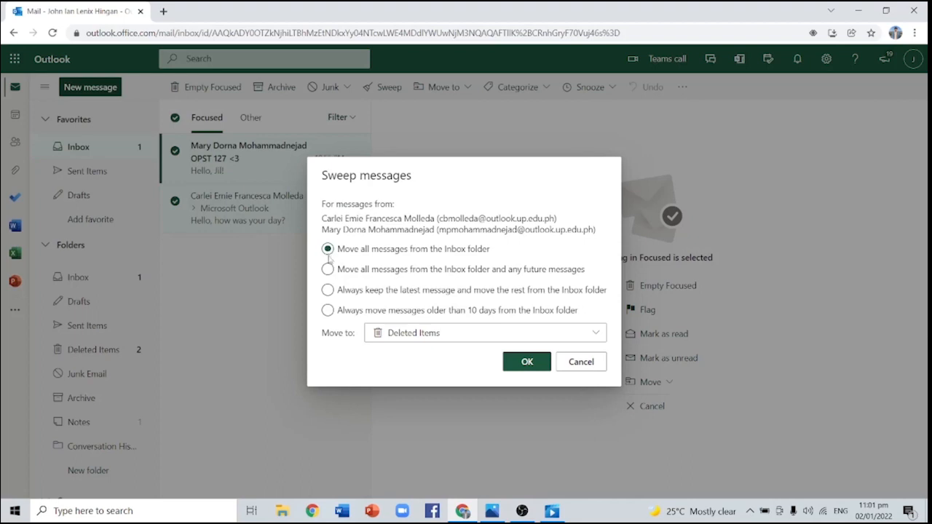
click(328, 270)
click(328, 291)
click(328, 311)
click(400, 337)
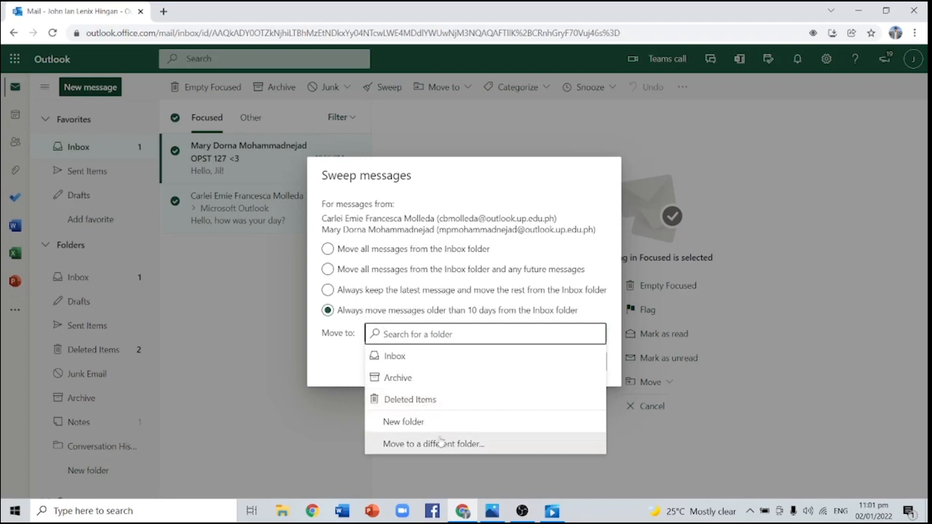
click(343, 380)
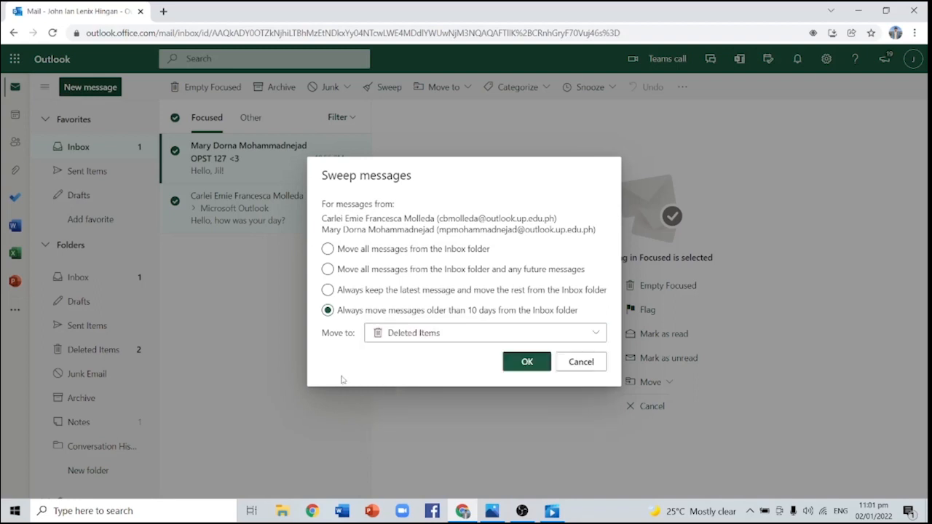
click(594, 363)
click(196, 179)
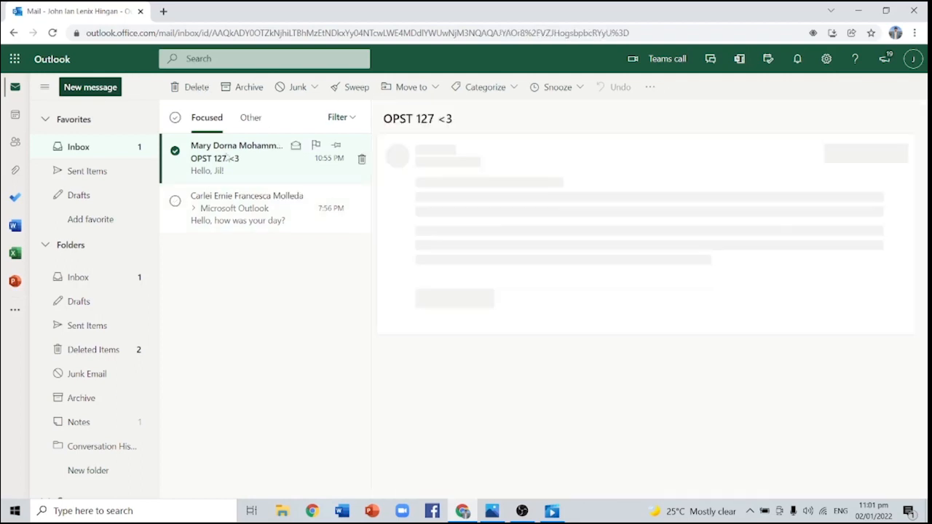
click(417, 91)
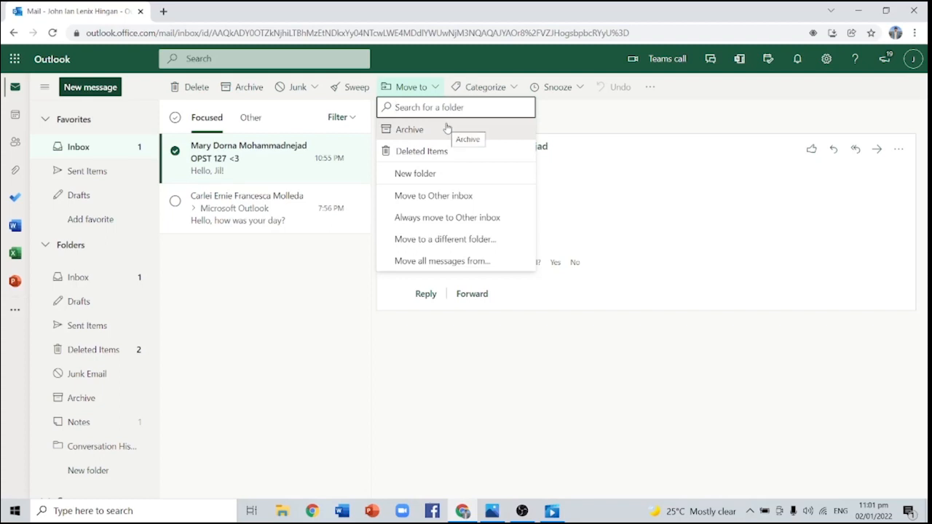
click(351, 87)
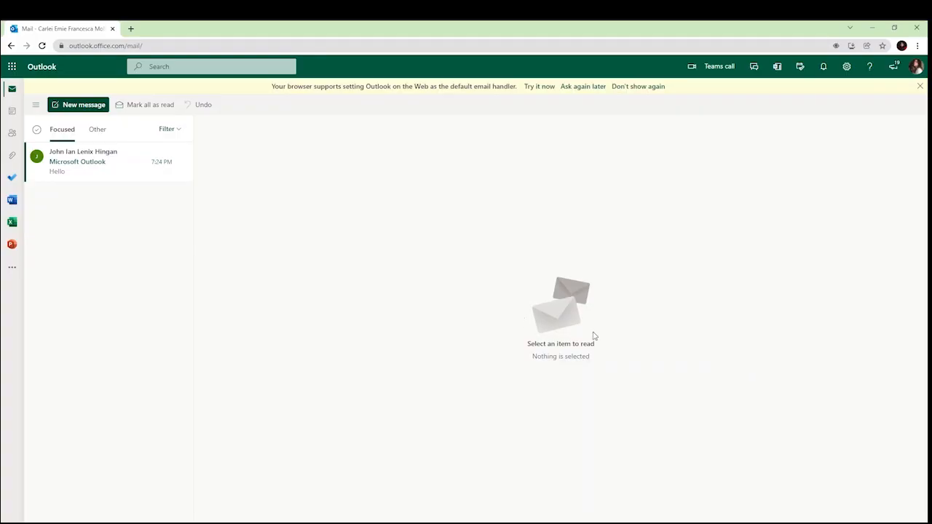
Try the Office app launcher, a Teams meeting call and the OneNote feed
click(12, 67)
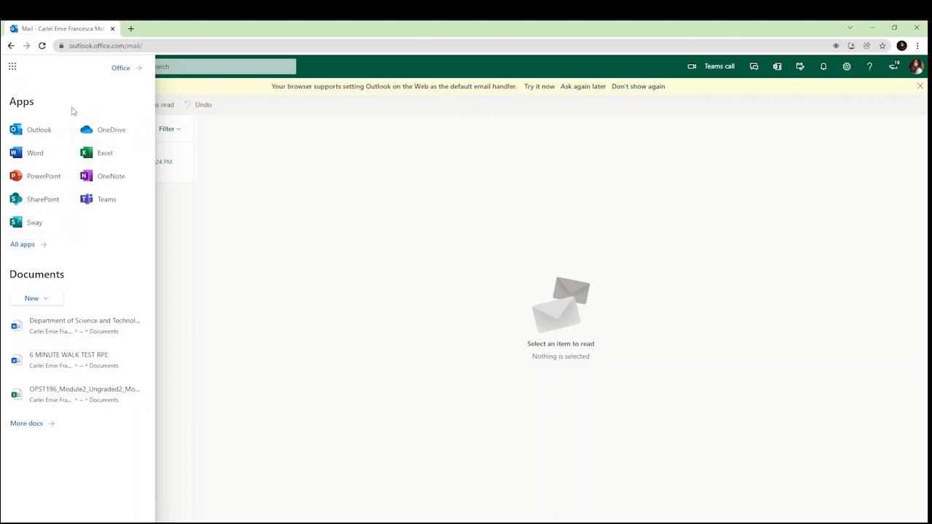
click(13, 66)
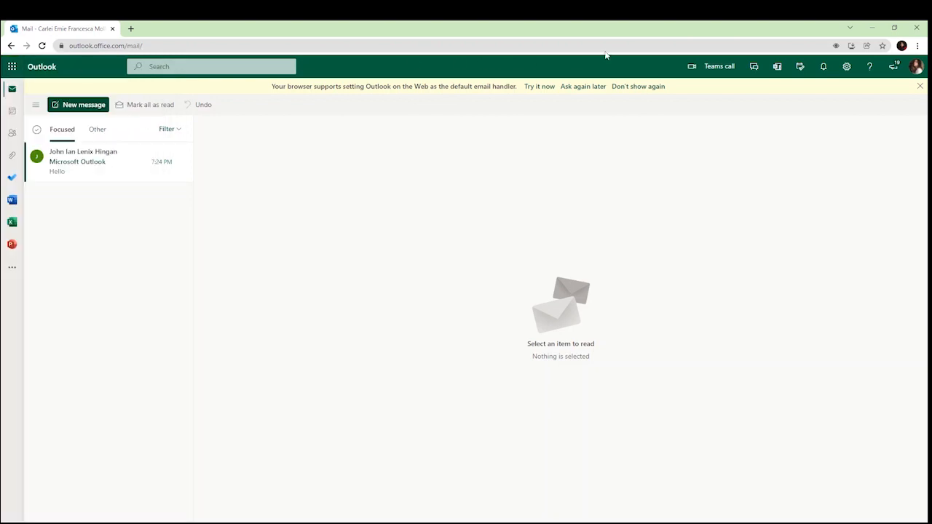
click(738, 73)
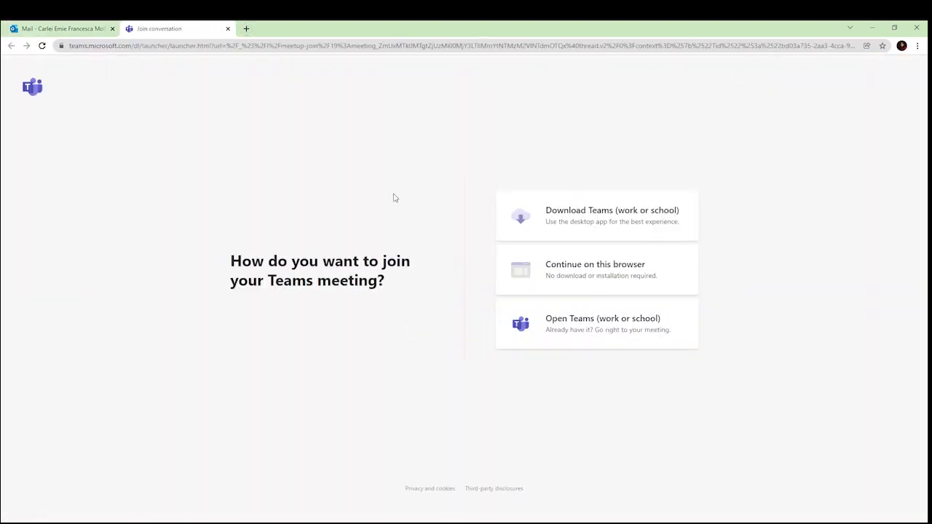
click(228, 28)
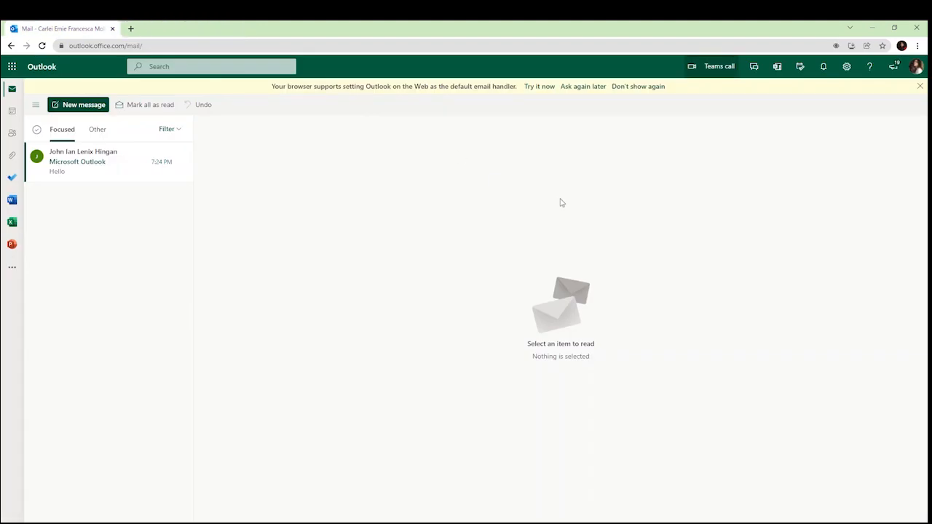
click(777, 67)
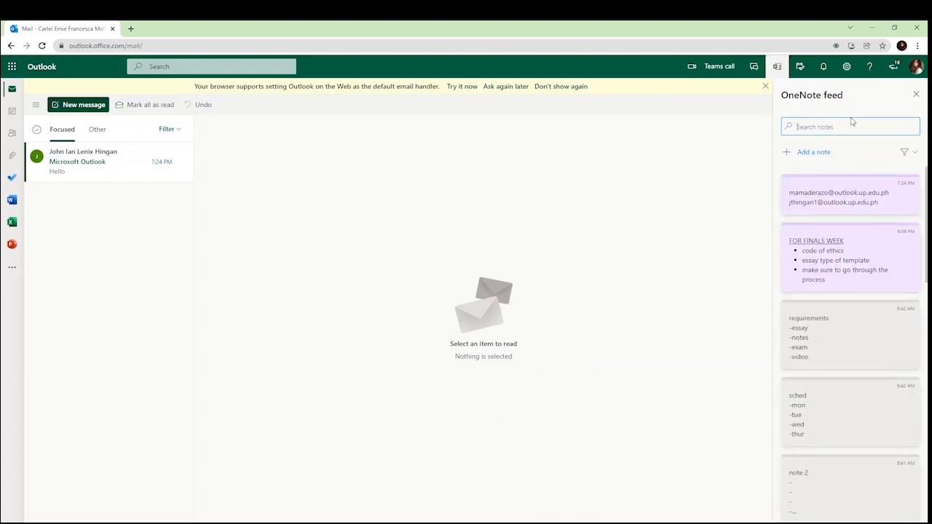
Show the My Day pane's To Do list and start adding a task
click(802, 68)
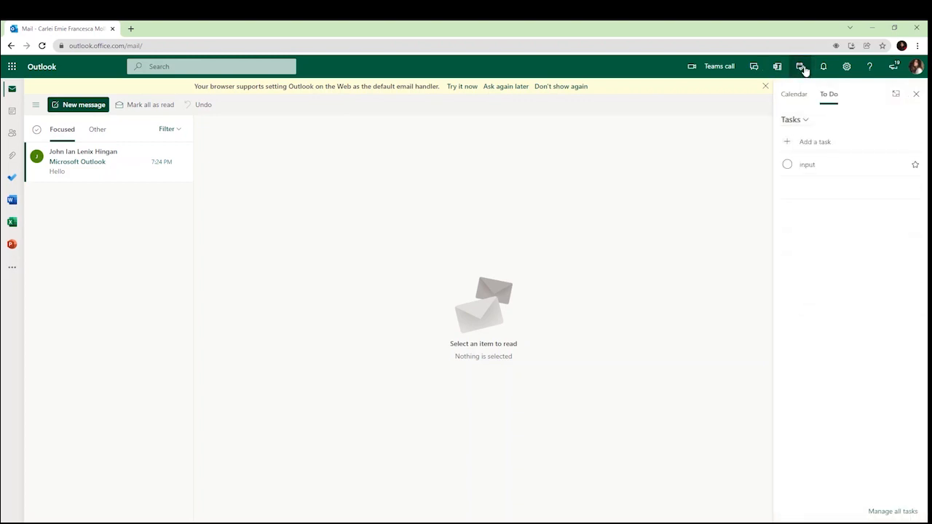
click(795, 94)
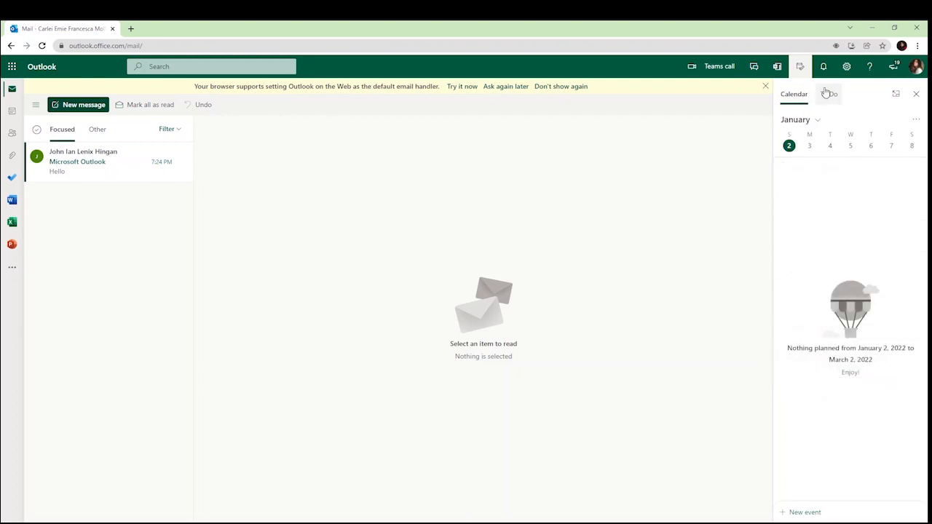
click(826, 93)
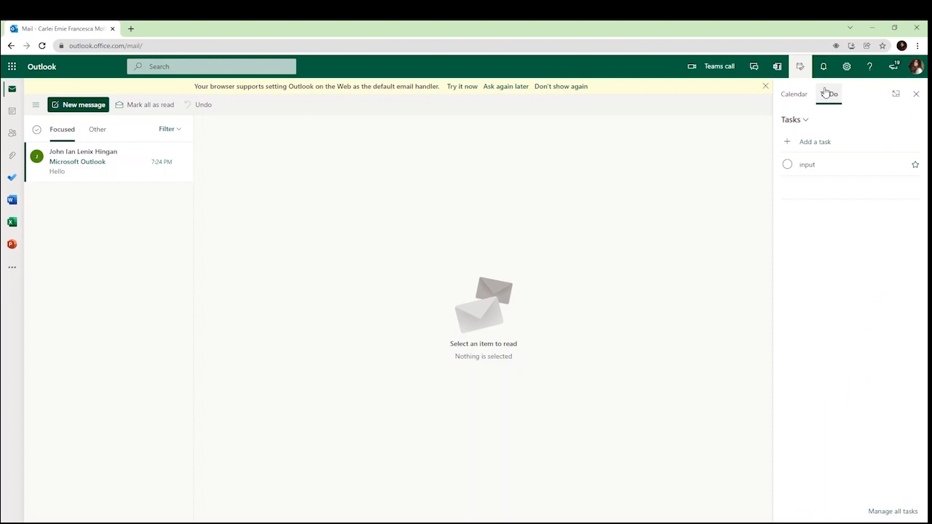
click(822, 141)
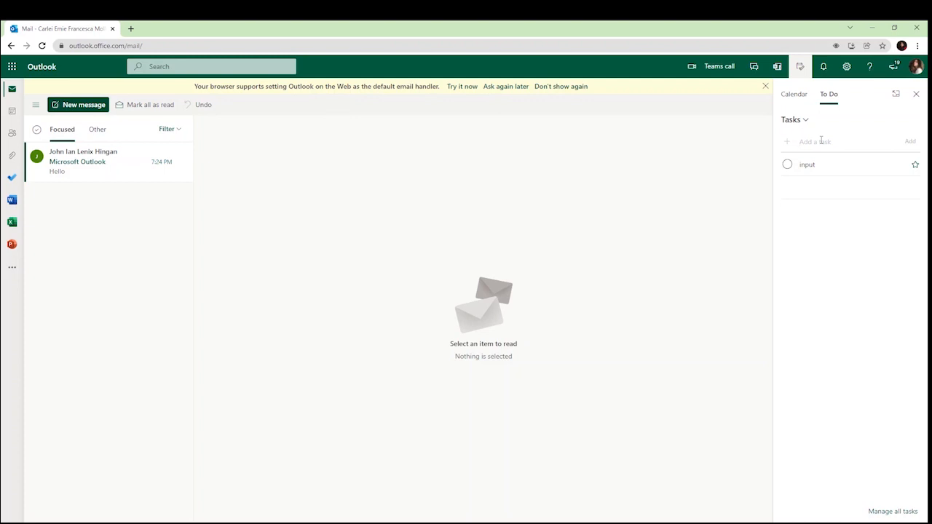
Add a 'submit paper' task and drag it onto January 3 as an all-day event
text(su)
text(bmit paper)
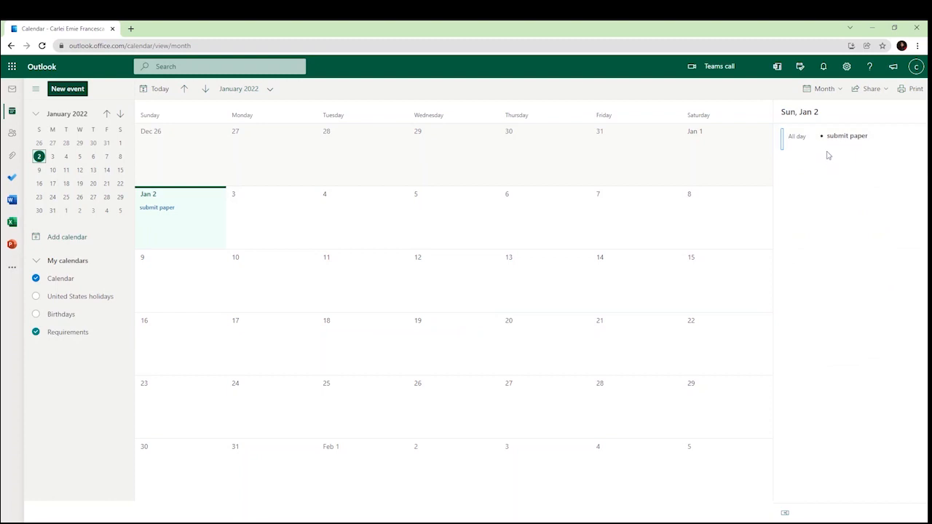
click(801, 66)
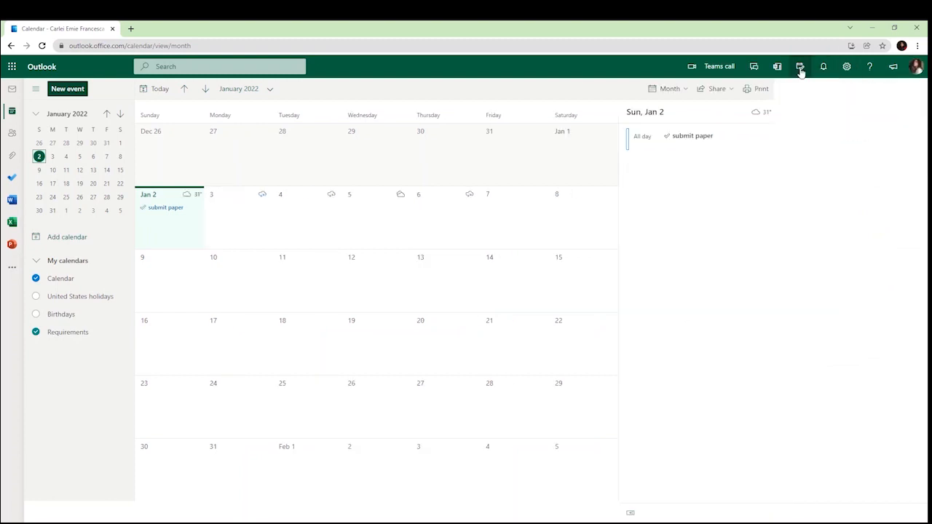
drag(818, 166, 252, 211)
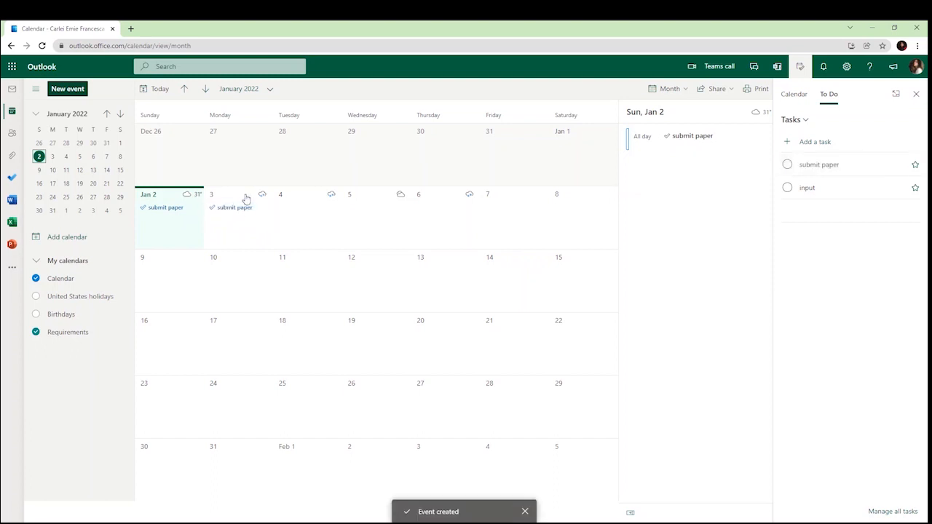
Inspect the submit paper event's reminder and calendar without changes, then show notifications
right_click(247, 209)
click(269, 219)
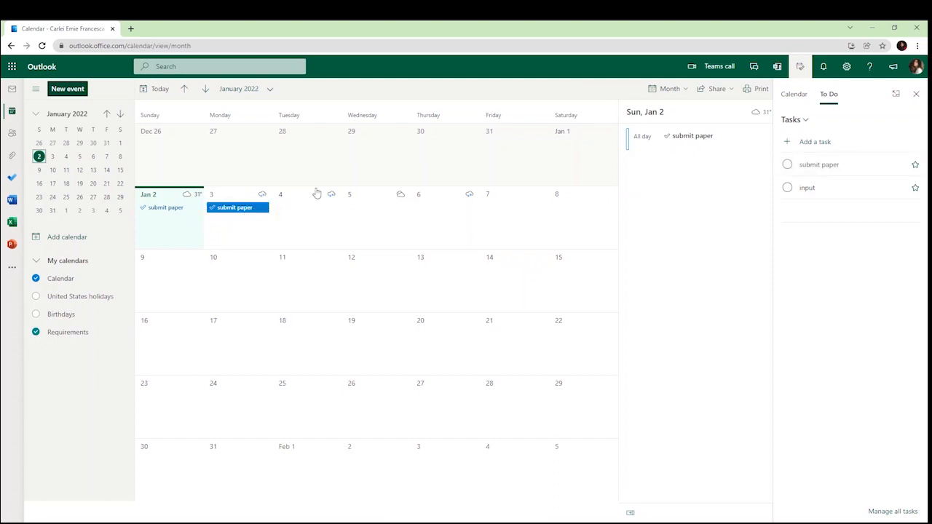
click(359, 259)
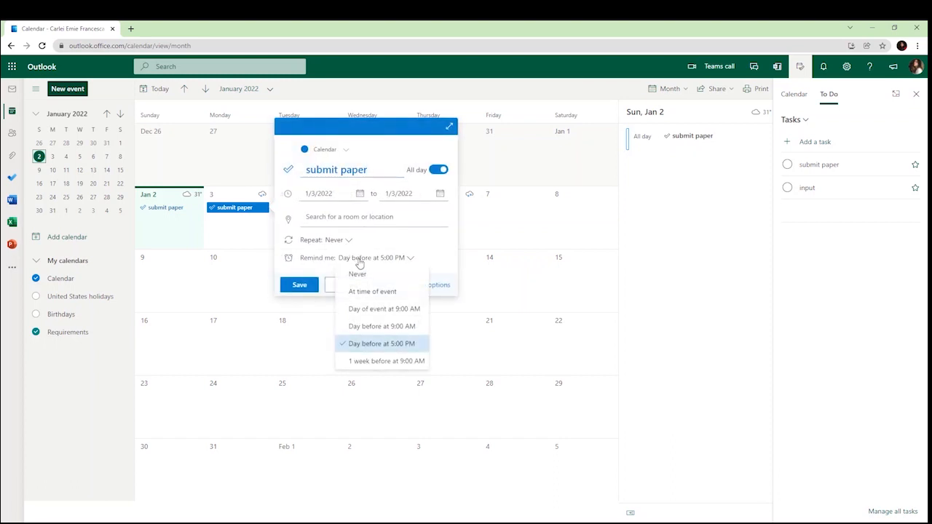
click(354, 258)
click(337, 150)
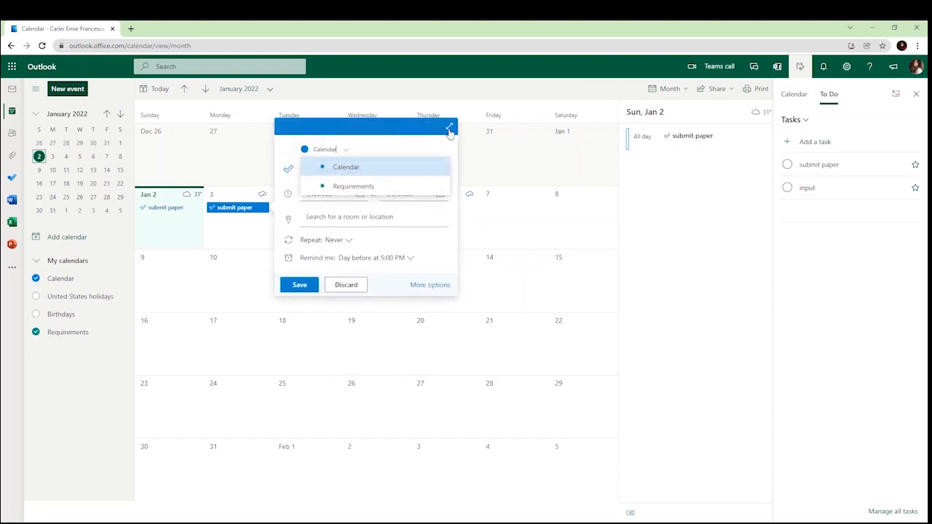
click(393, 96)
click(822, 67)
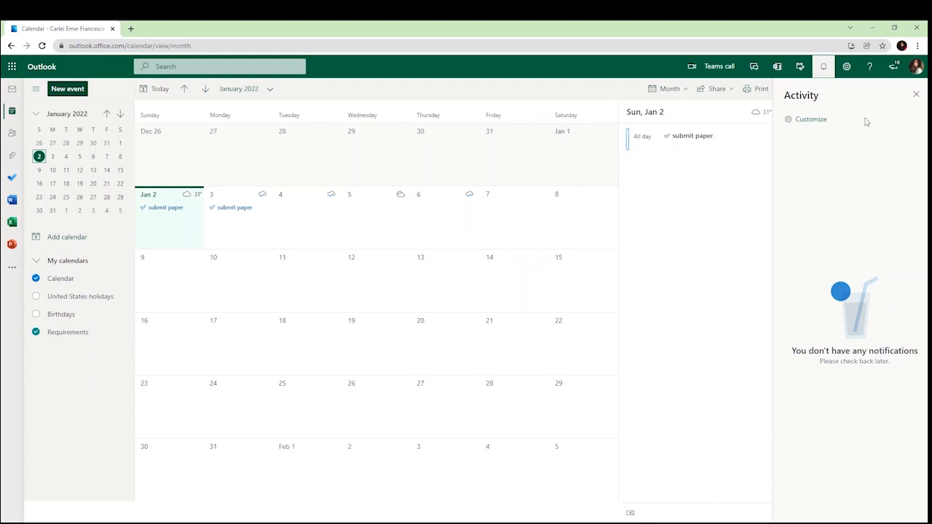
Browse the Settings, Help and What's new panels, then close What's new
click(847, 69)
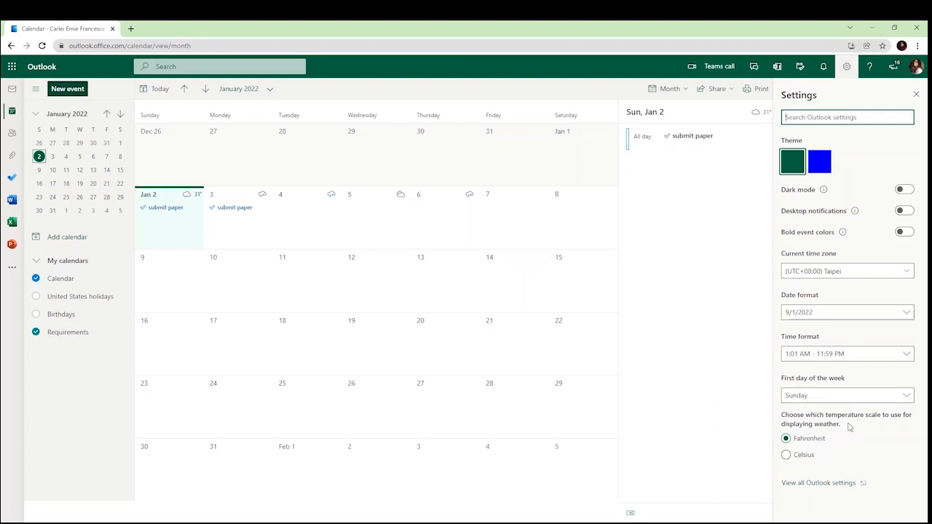
click(871, 68)
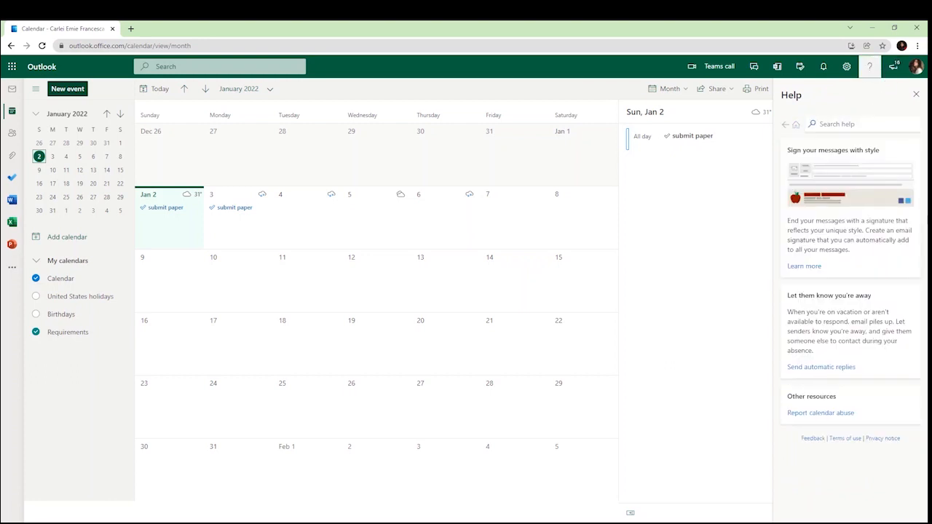
click(897, 68)
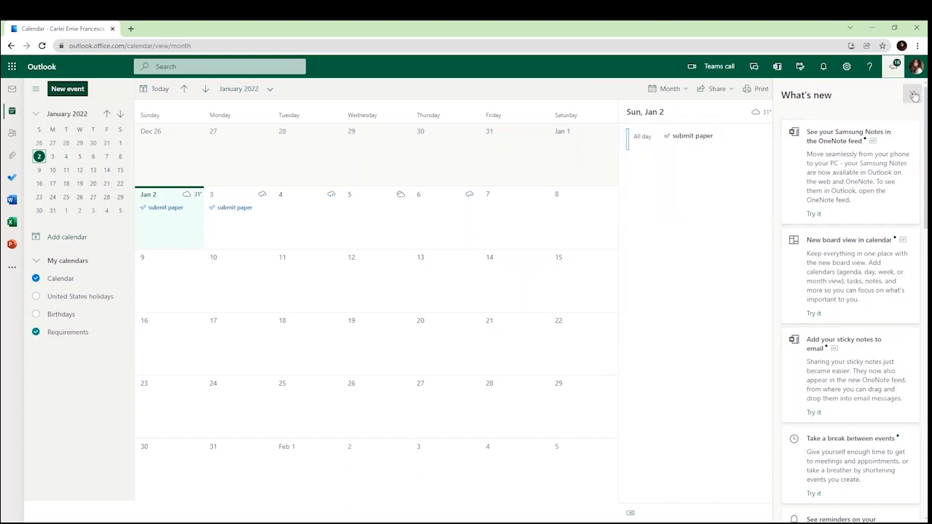
click(914, 96)
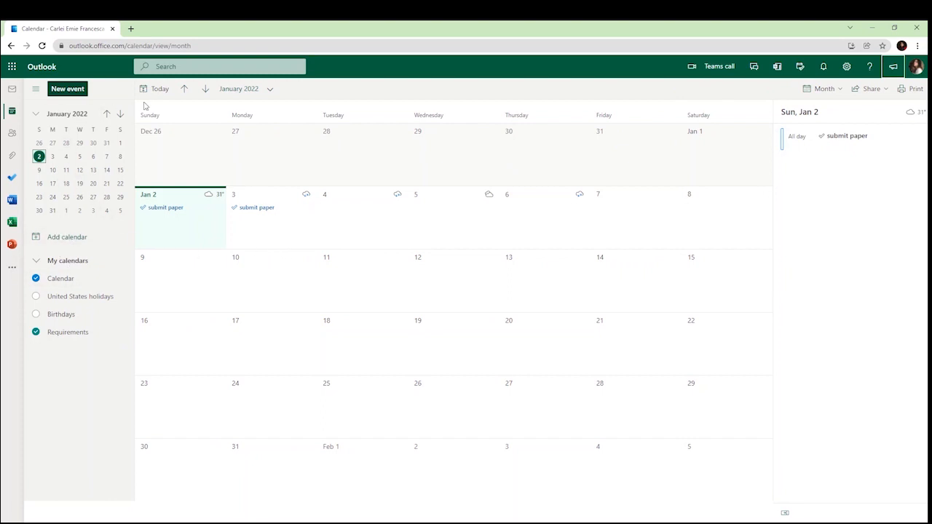
Hide and restore the calendar list, then choose Google under Add personal calendars
click(34, 90)
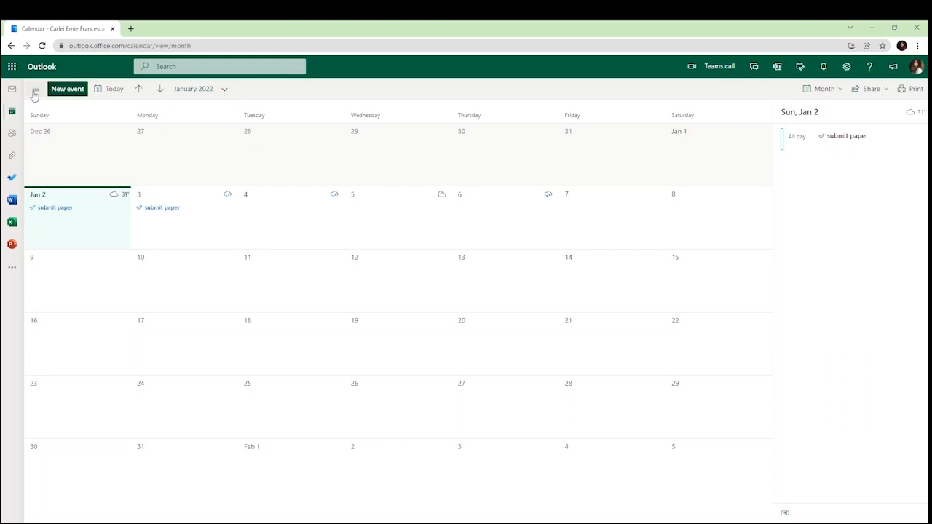
click(34, 91)
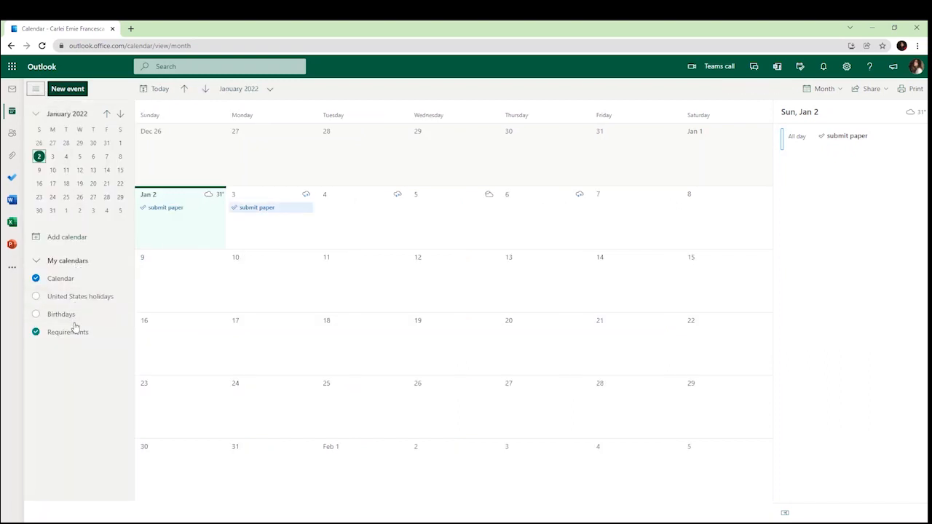
click(59, 237)
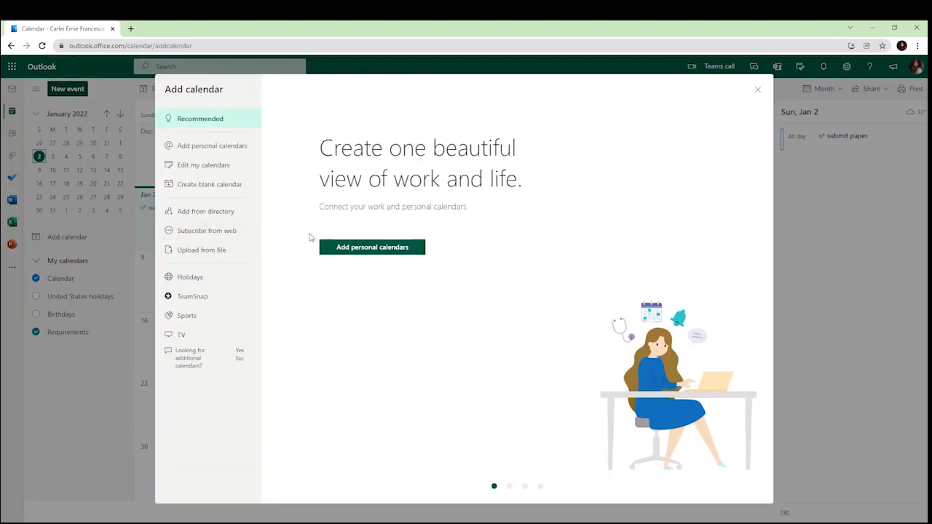
click(343, 249)
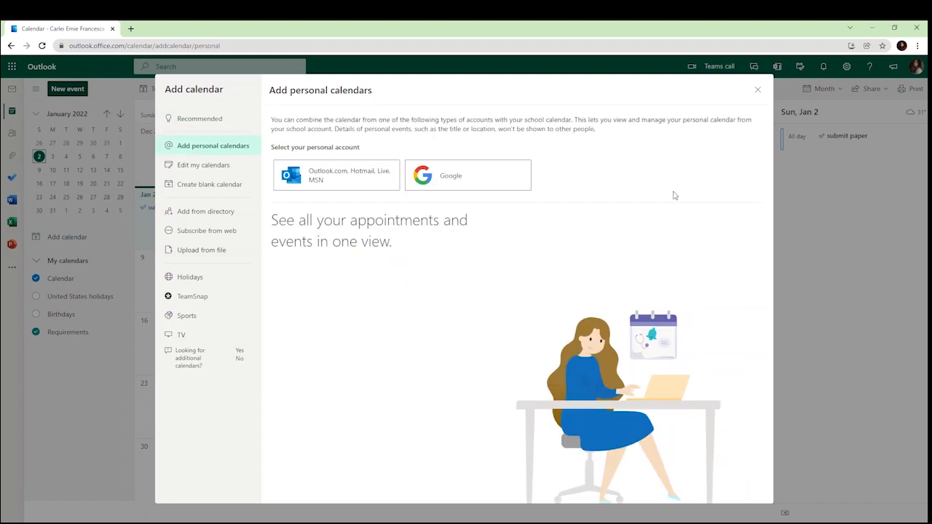
click(498, 188)
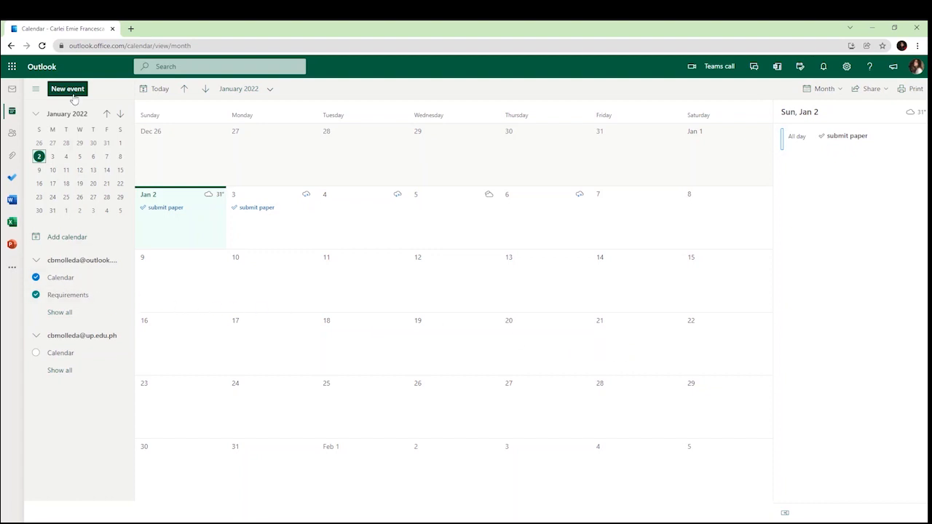
Create a blank calendar named 'Finals' in navy with a briefcase charm
click(73, 244)
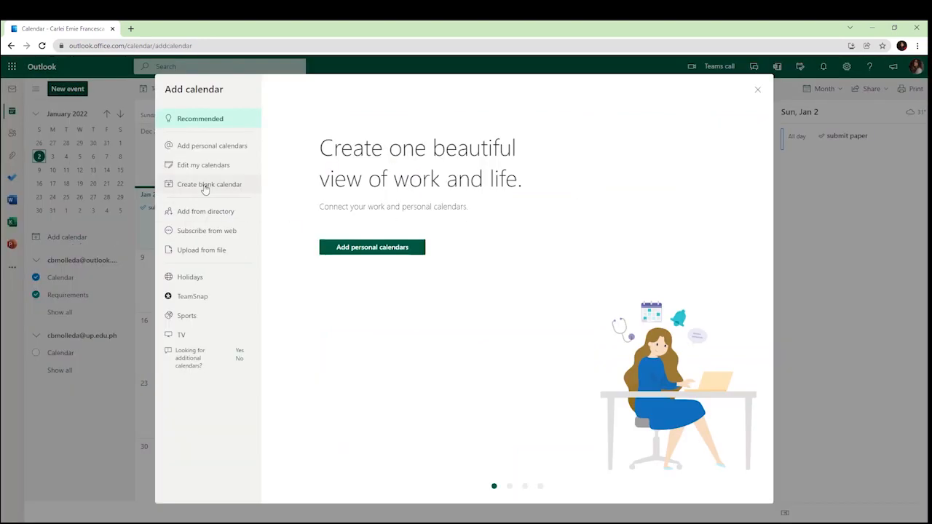
click(209, 186)
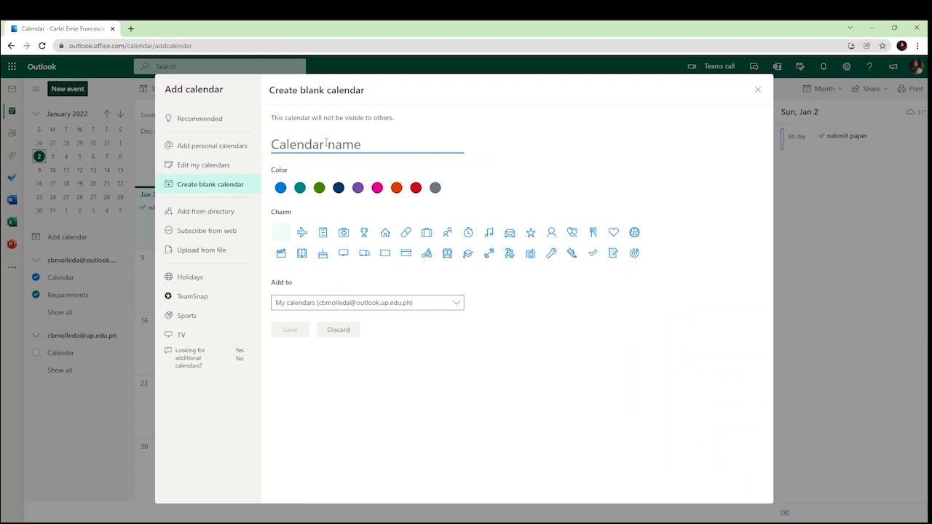
text(Finals)
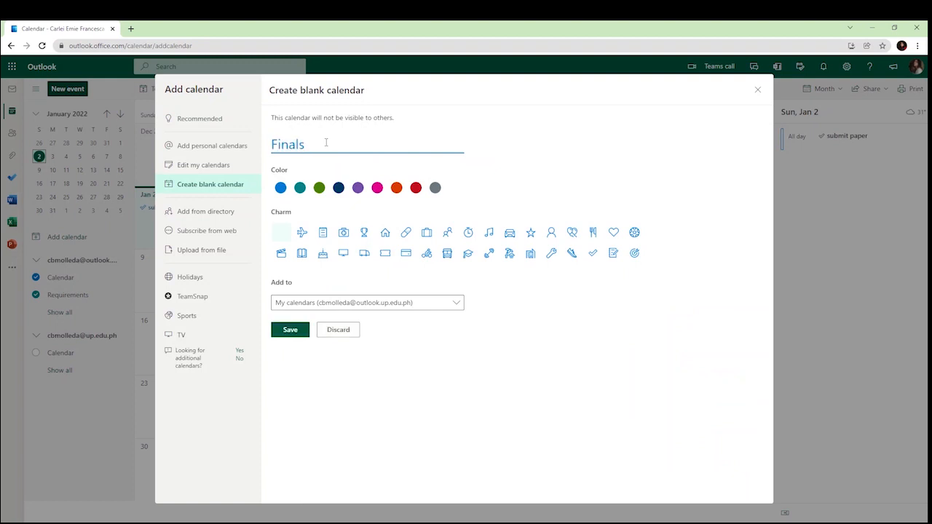
click(339, 189)
click(427, 233)
click(289, 331)
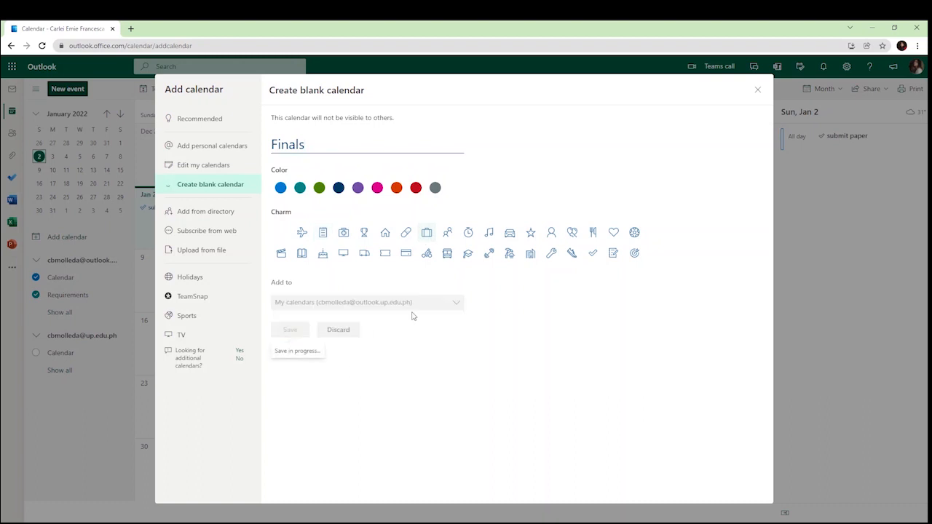
click(758, 90)
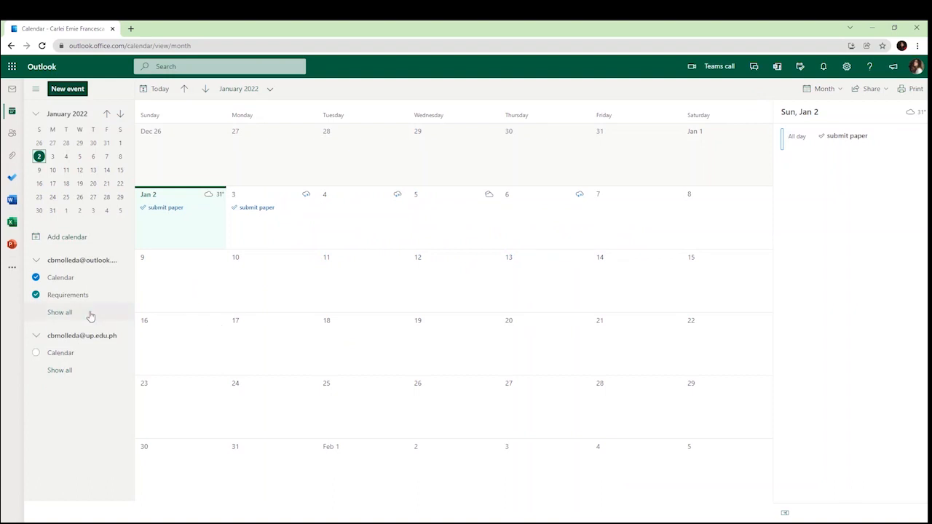
Change the Finals calendar's colour to green
click(60, 313)
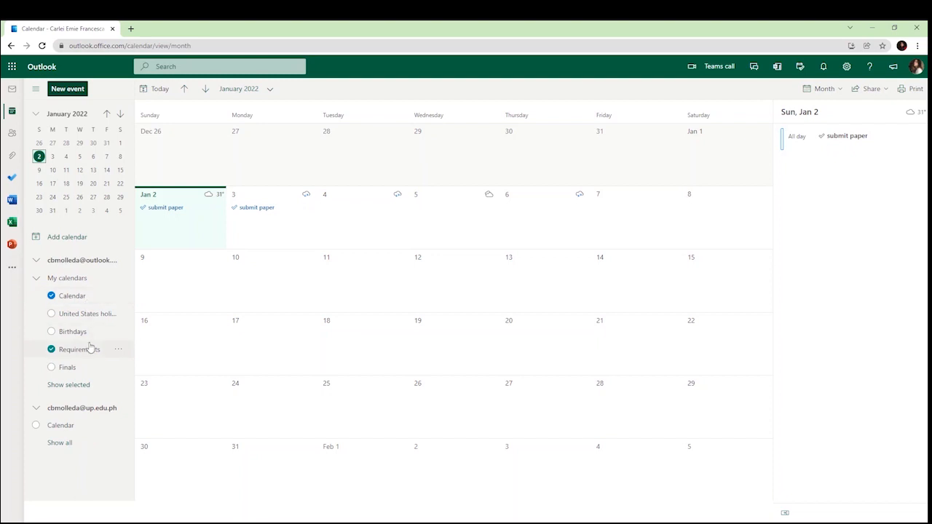
right_click(82, 368)
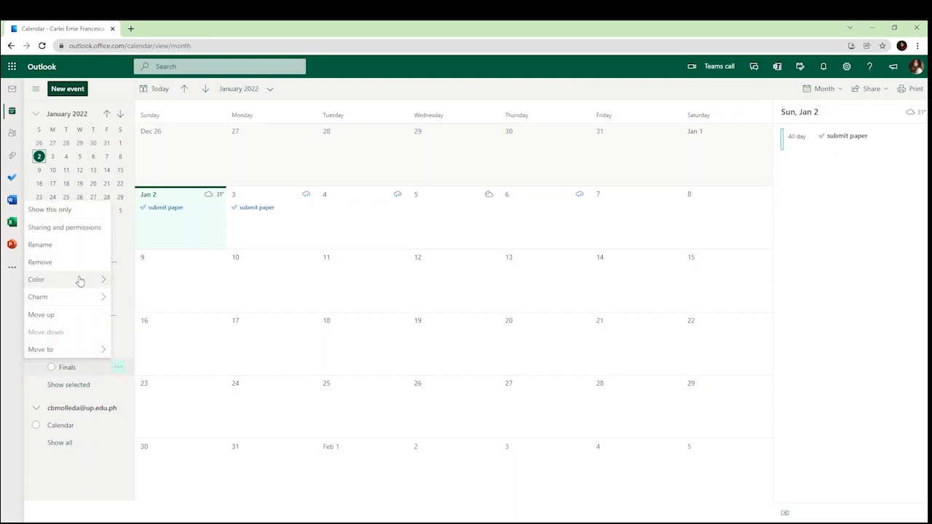
mouse_move(79, 299)
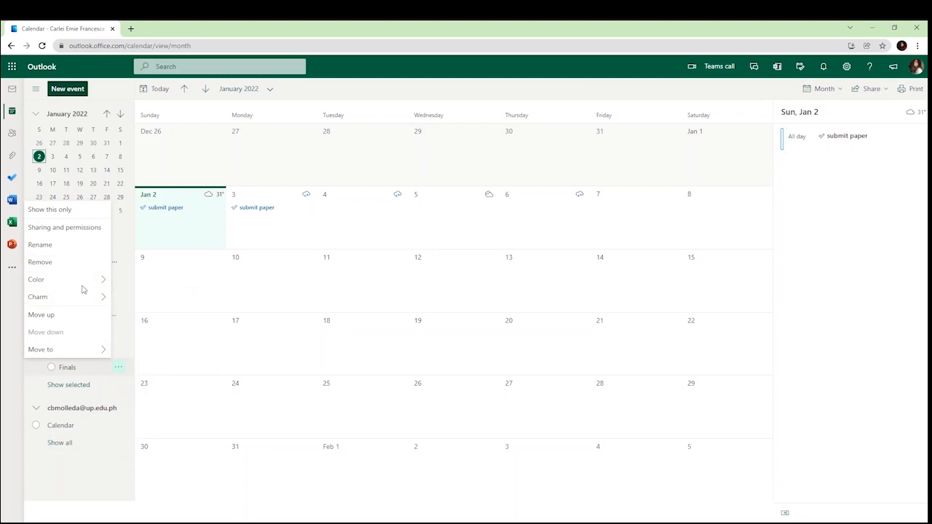
mouse_move(78, 281)
click(162, 301)
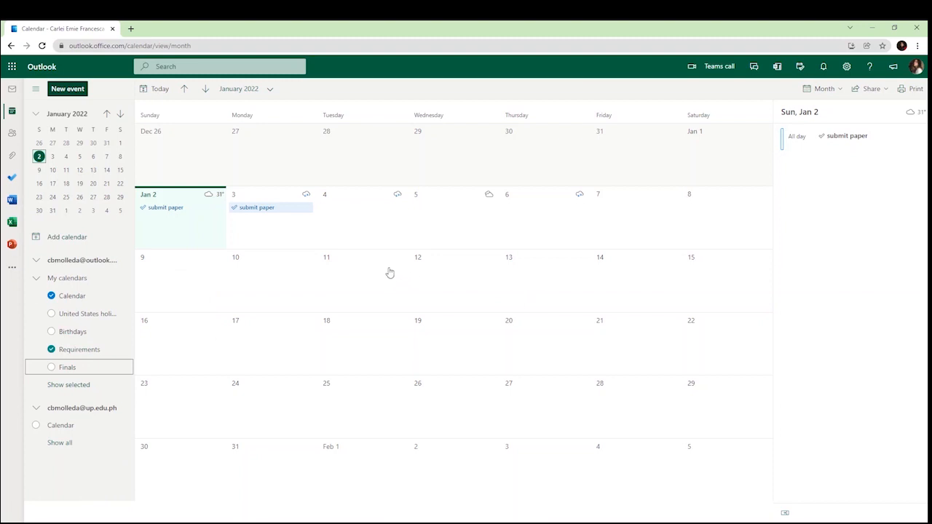
Add the colleague's calendar from the organization directory under My calendars, then close the dialog
click(67, 237)
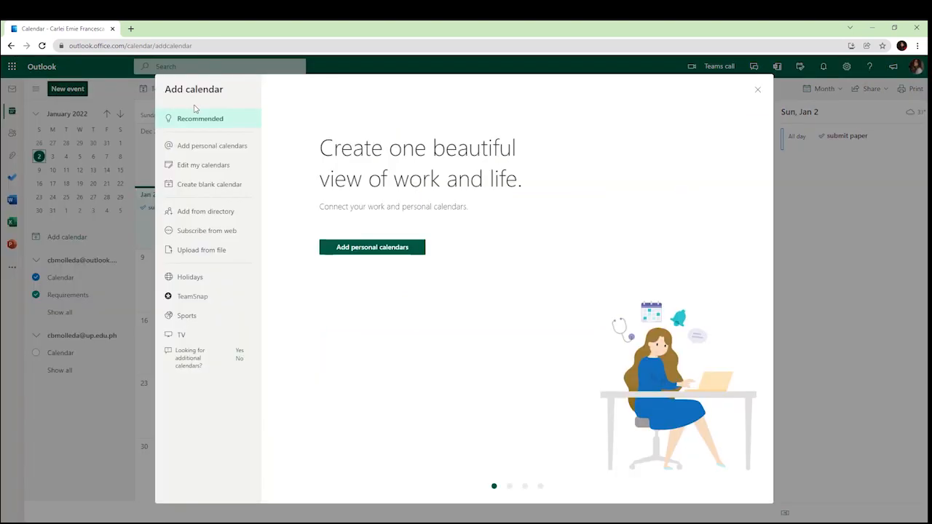
click(208, 212)
click(375, 150)
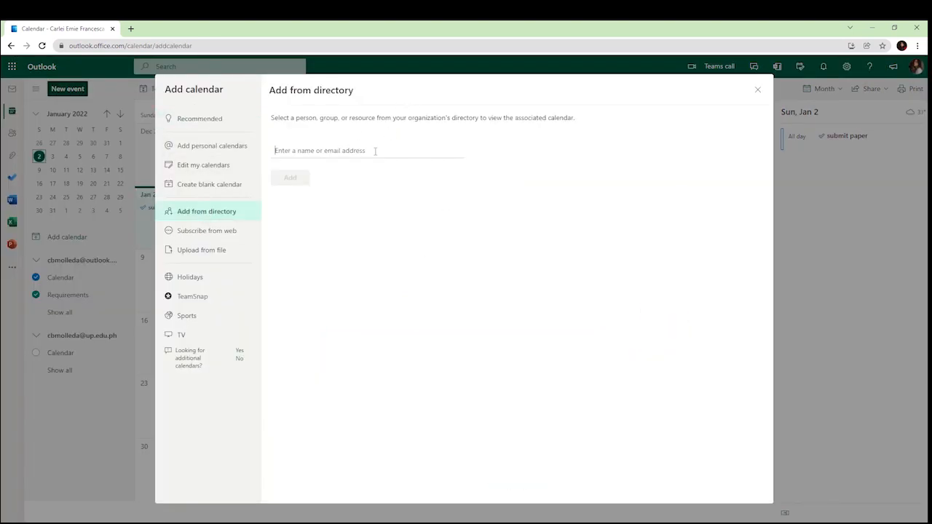
key(ctrl+v)
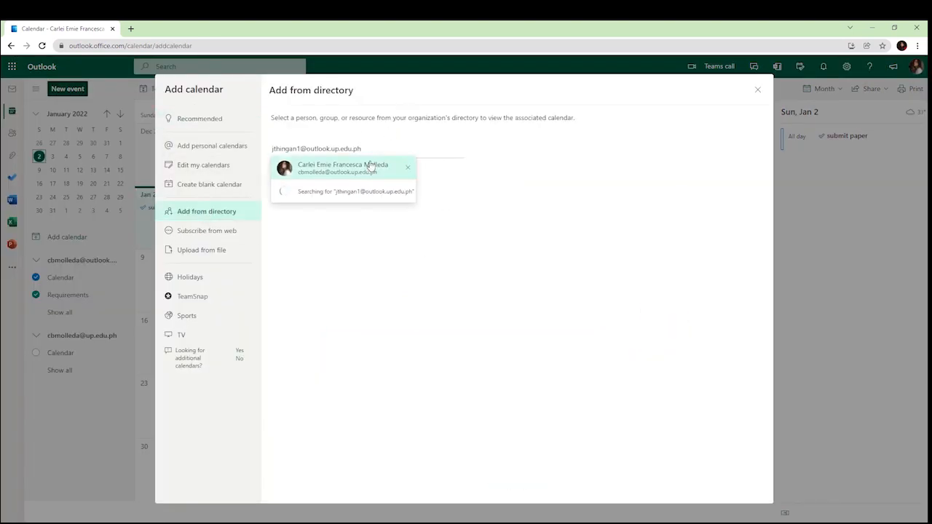
click(371, 166)
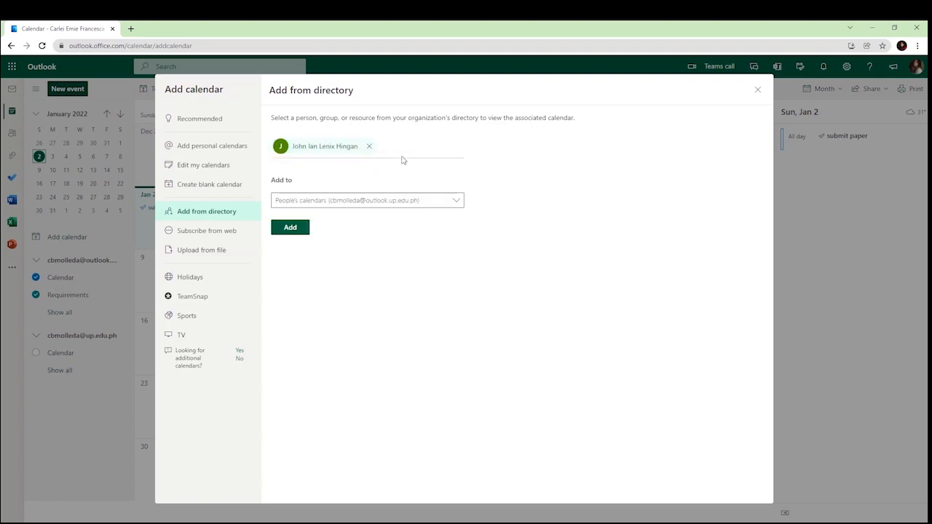
click(385, 202)
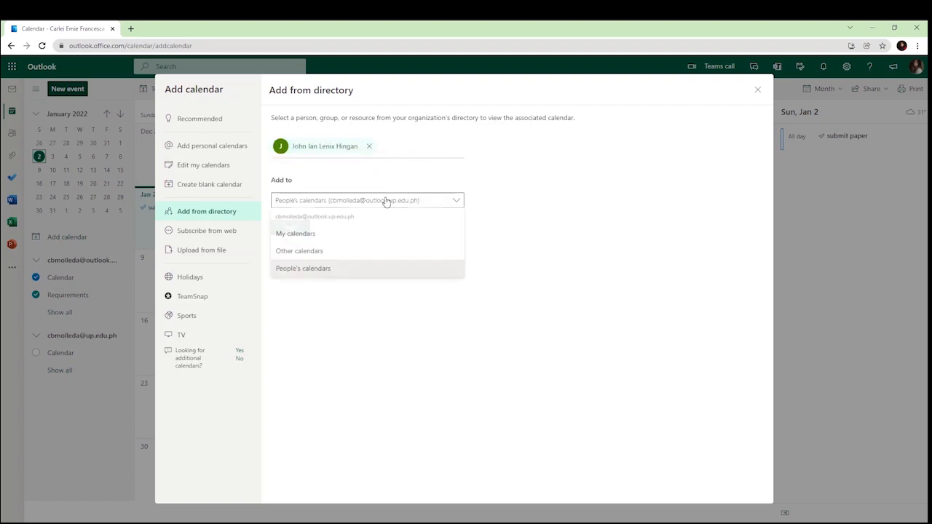
click(365, 237)
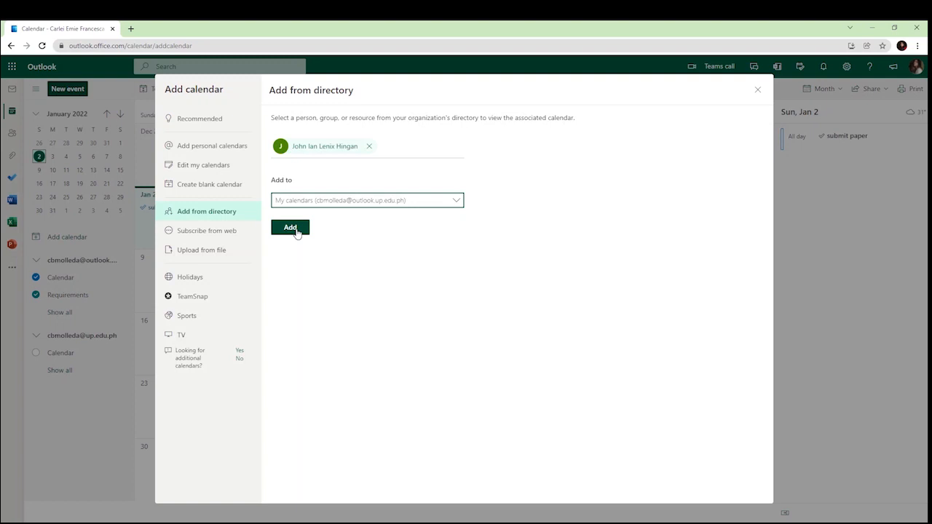
click(296, 231)
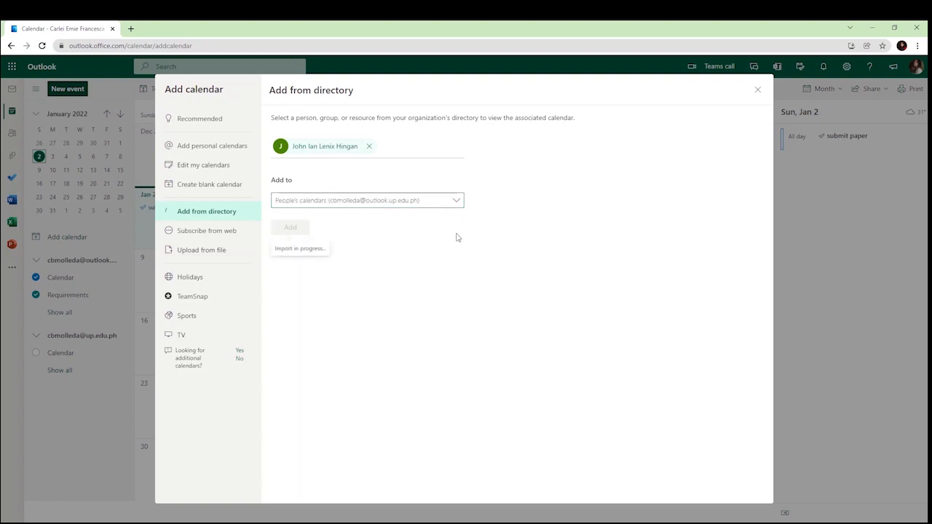
click(757, 90)
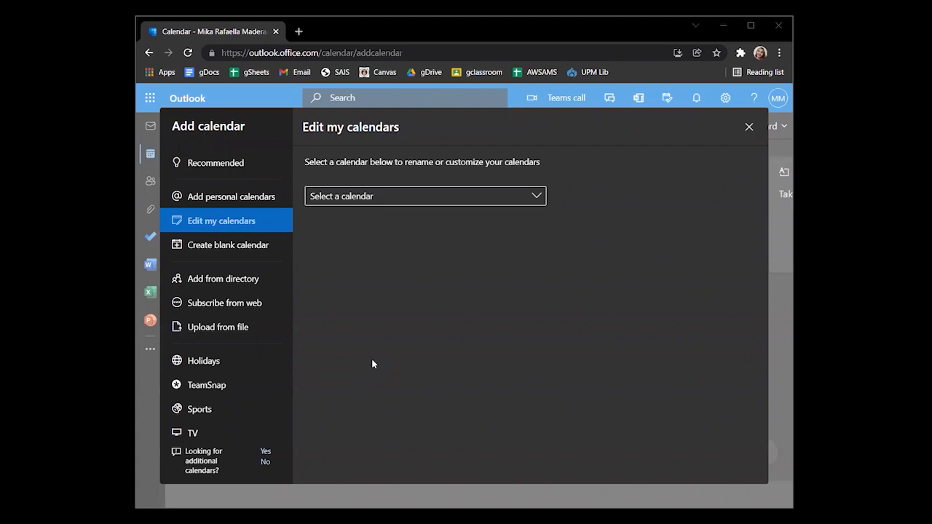
Start a web calendar subscription by pasting the Google Calendar address
click(197, 308)
click(401, 208)
right_click(401, 210)
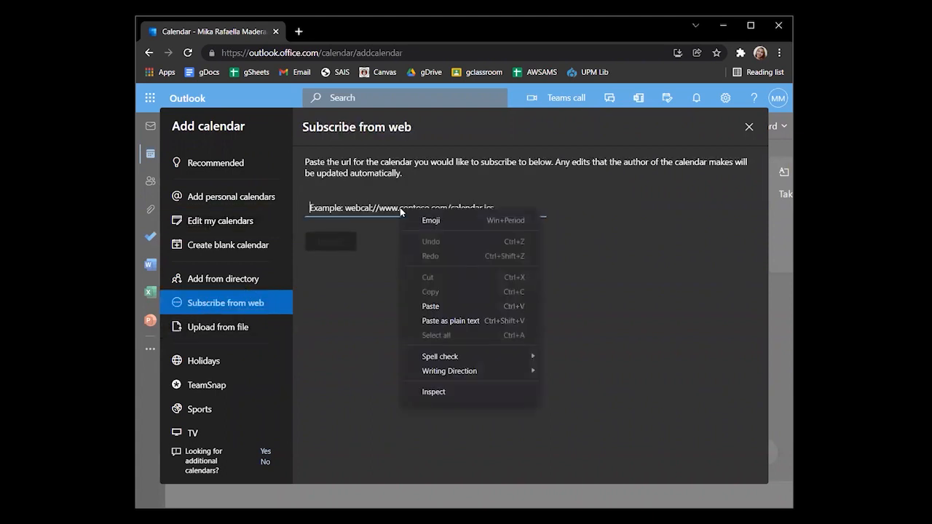
click(432, 306)
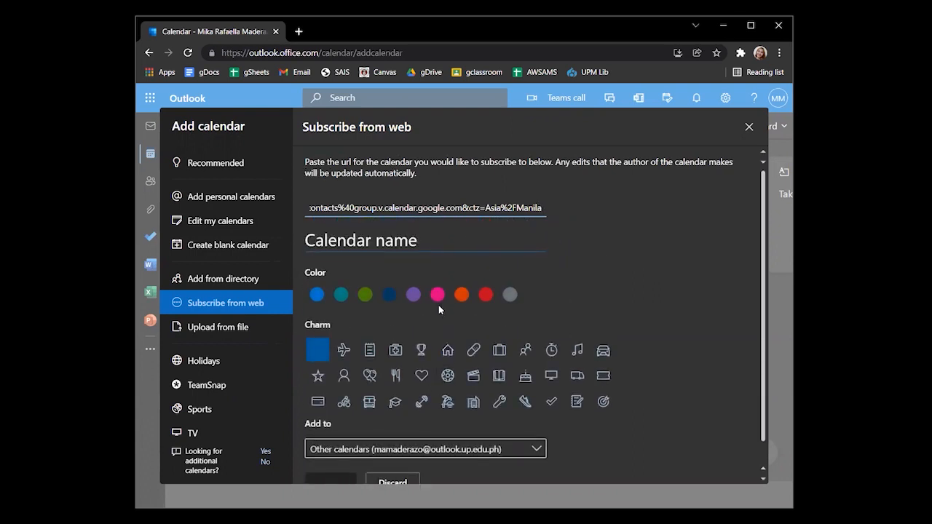
Name it 'Birthdays' in red with the balloons charm under My calendars, then switch to file import
click(362, 243)
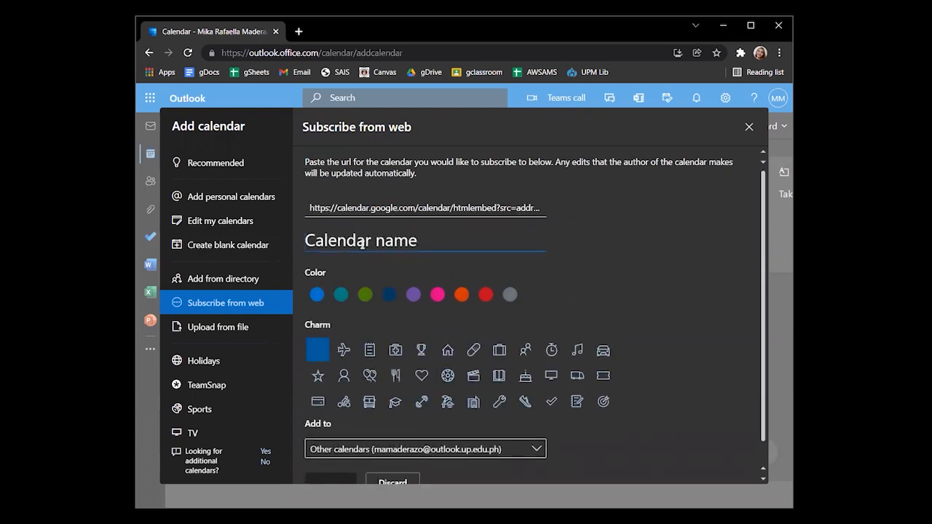
text(Birt)
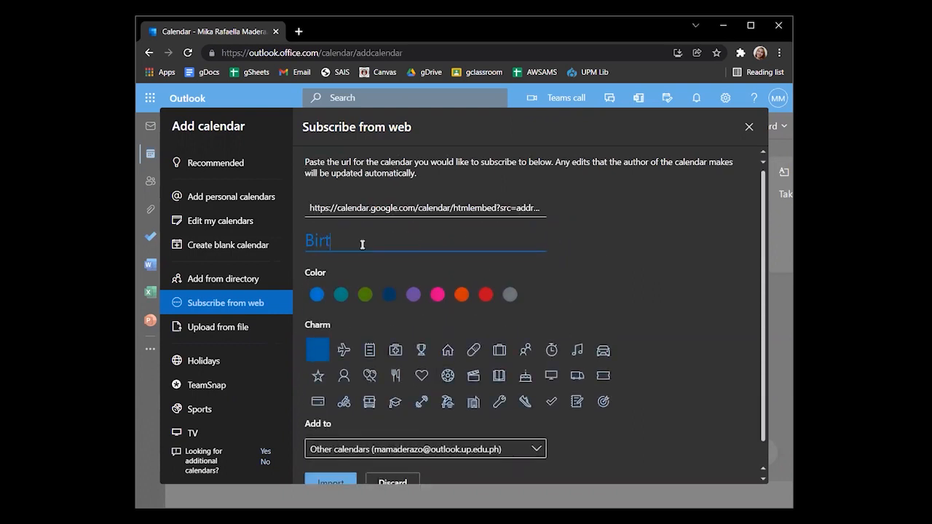
text(hdays)
click(486, 295)
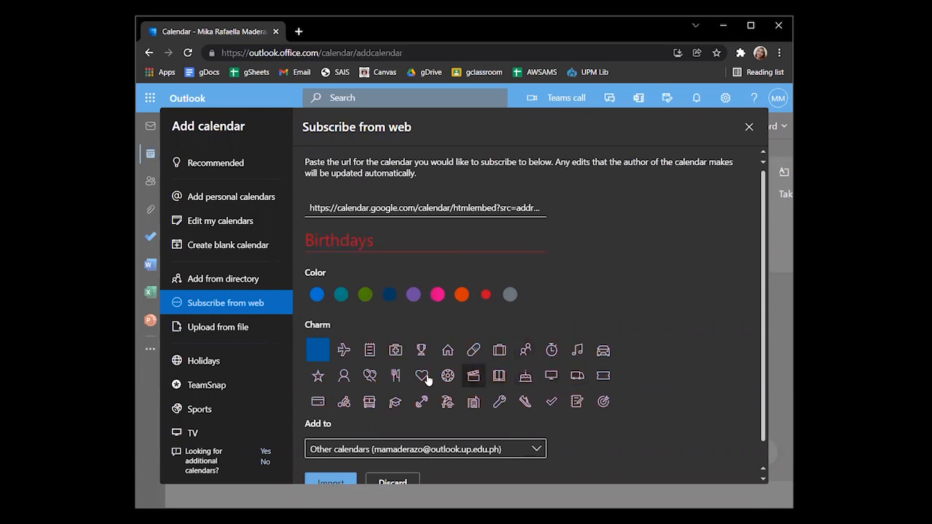
click(368, 378)
scroll(366, 378, down, 1)
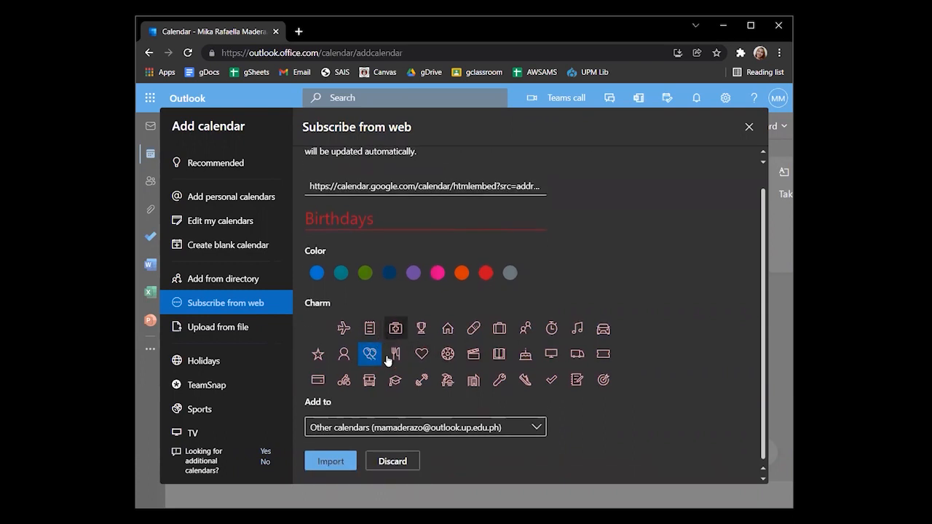
click(408, 427)
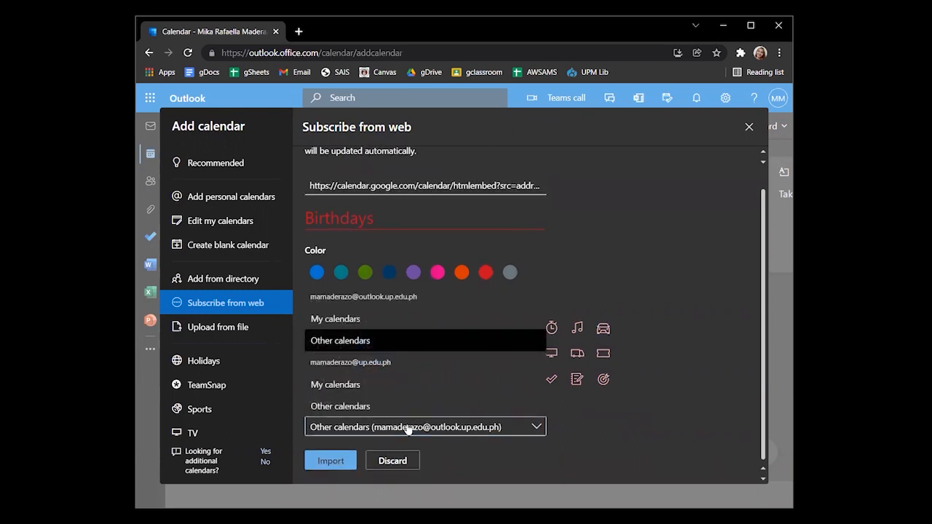
click(335, 384)
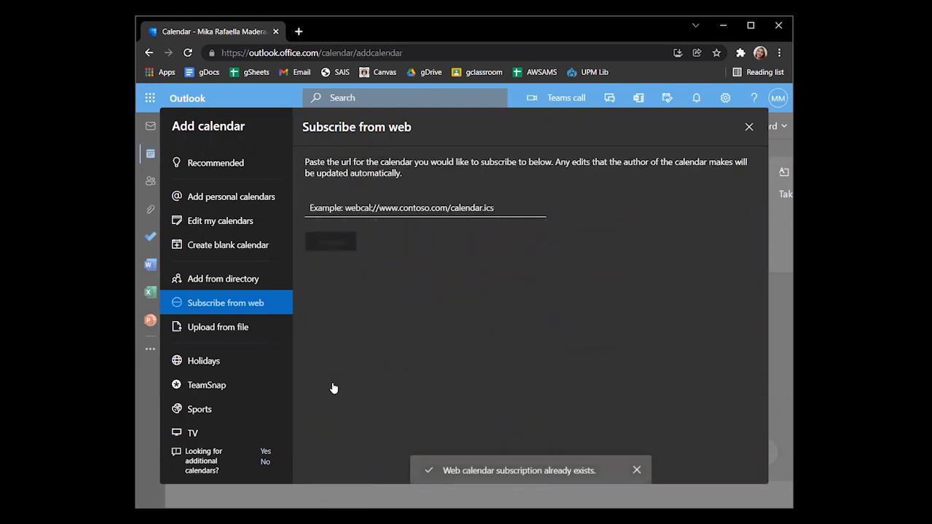
click(203, 329)
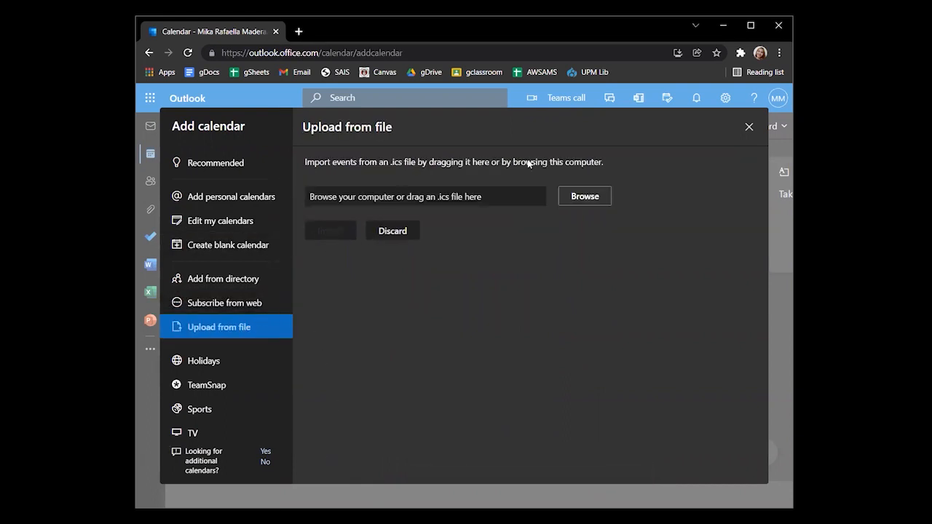
Import the Birthdays .ics file from Downloads into the main Calendar and close the window
click(586, 196)
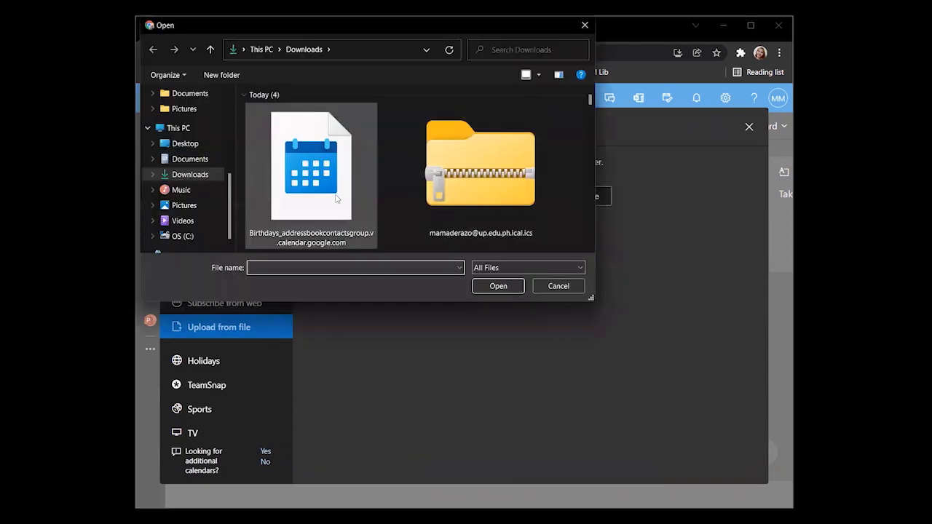
click(336, 198)
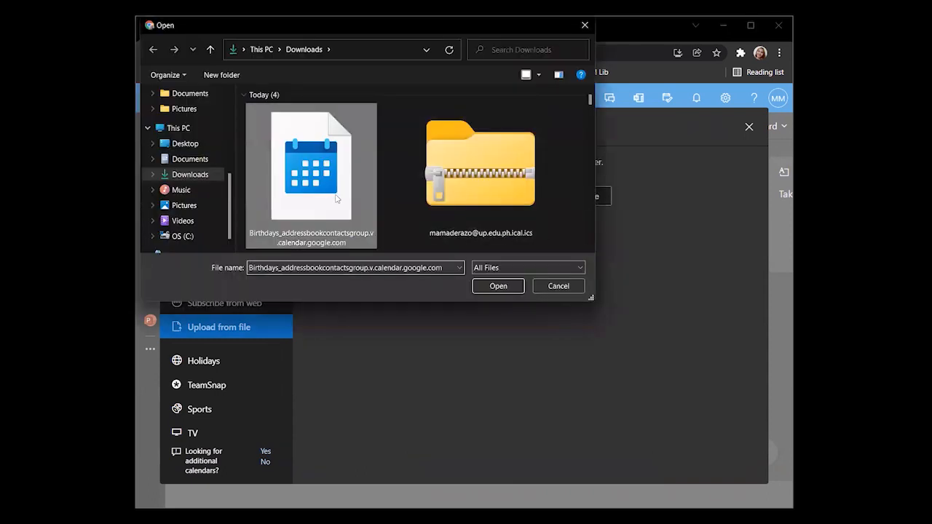
click(491, 286)
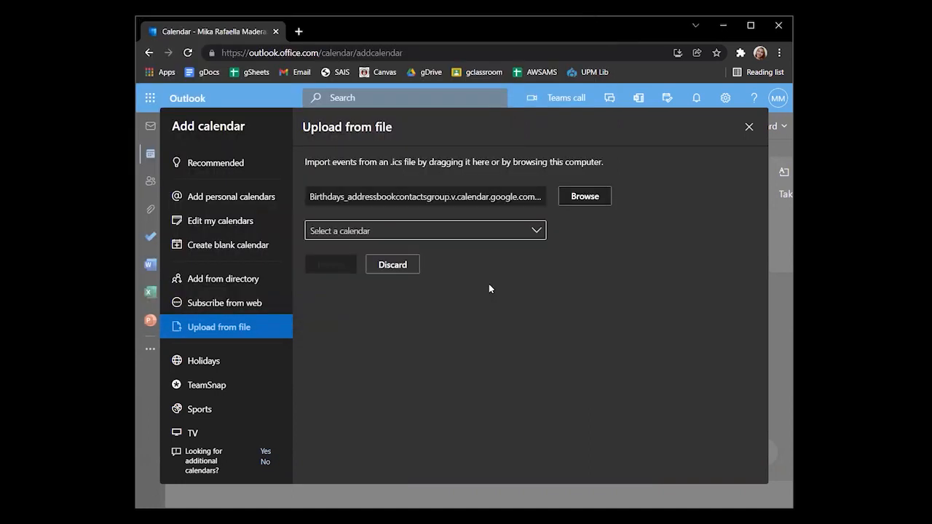
click(378, 238)
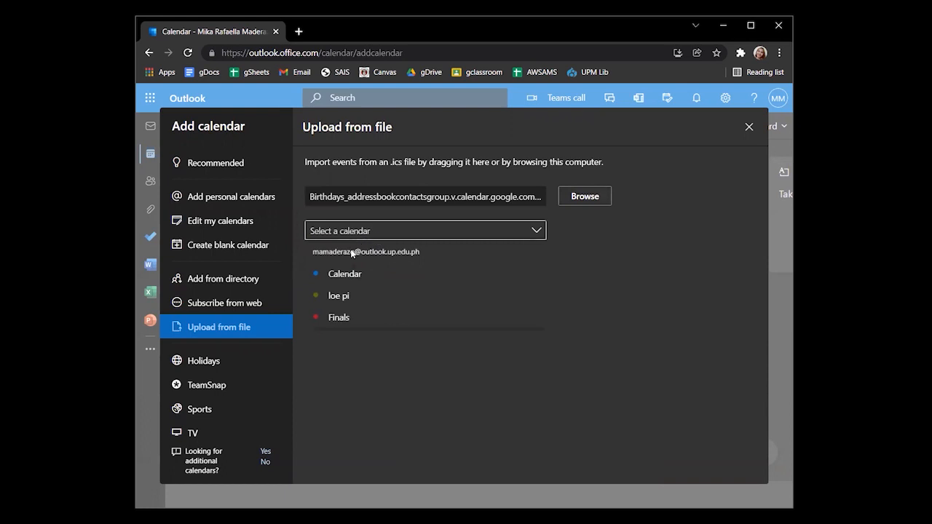
click(346, 273)
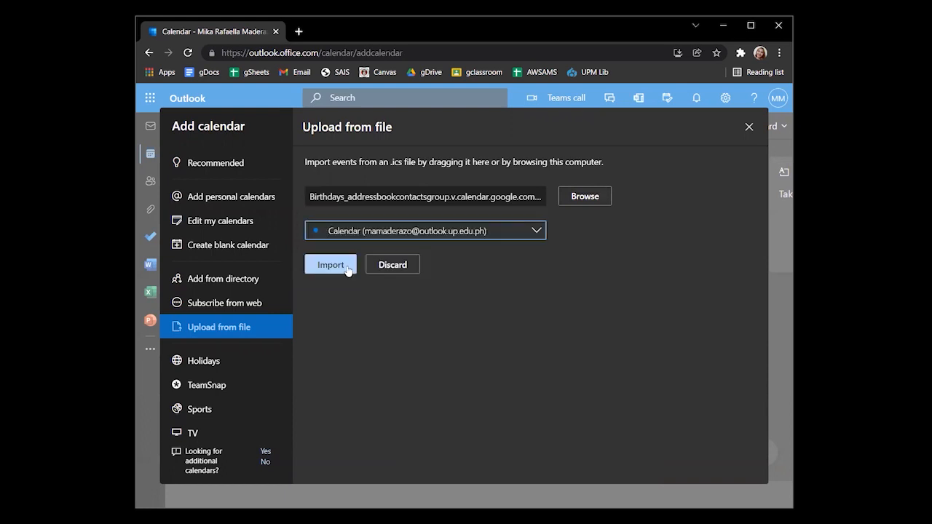
click(347, 267)
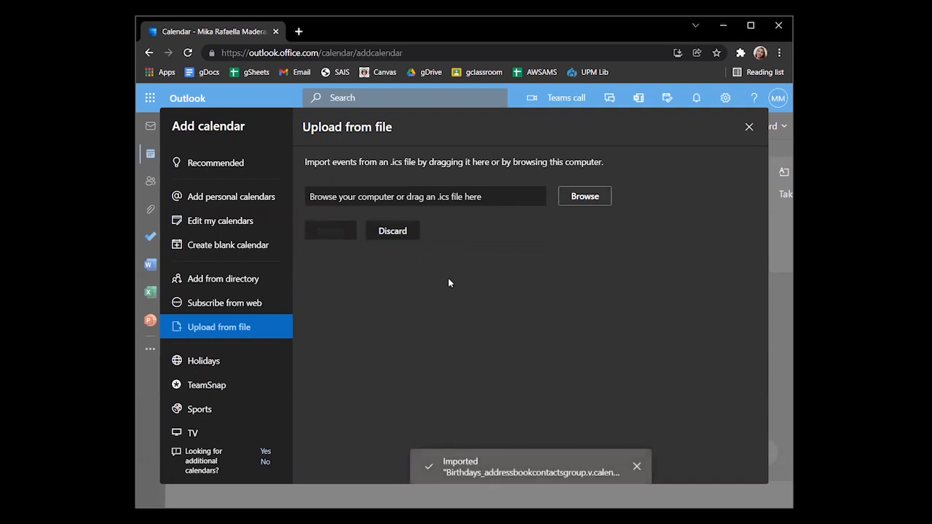
click(749, 128)
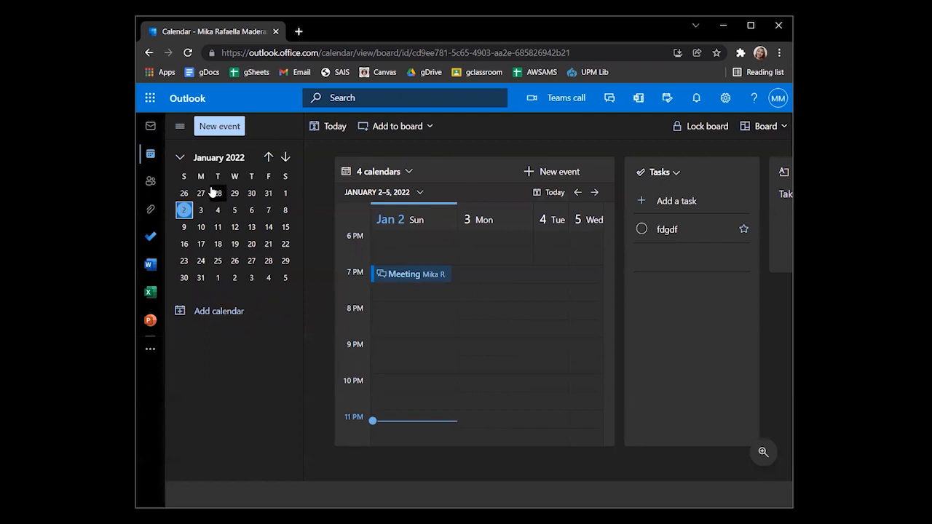
Create a new event titled 'Meeting', adding and then removing a suggested attendee
click(218, 127)
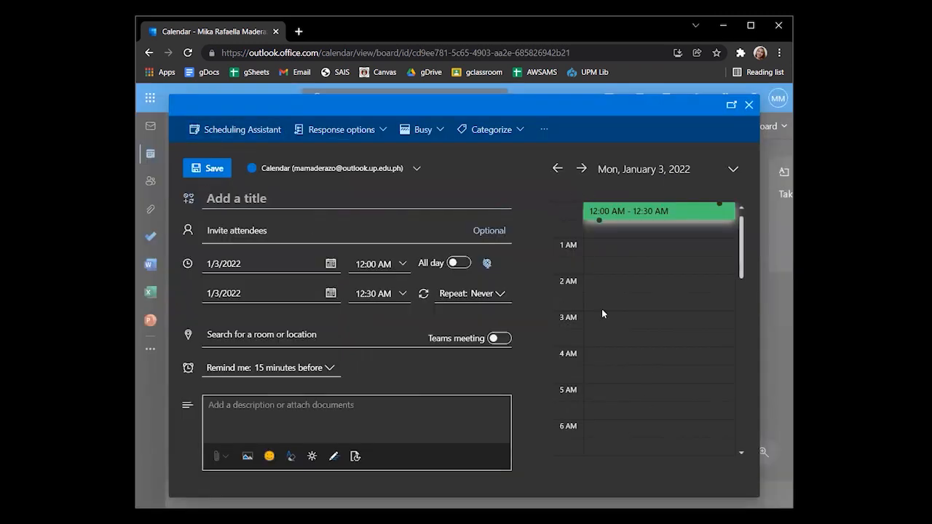
click(223, 198)
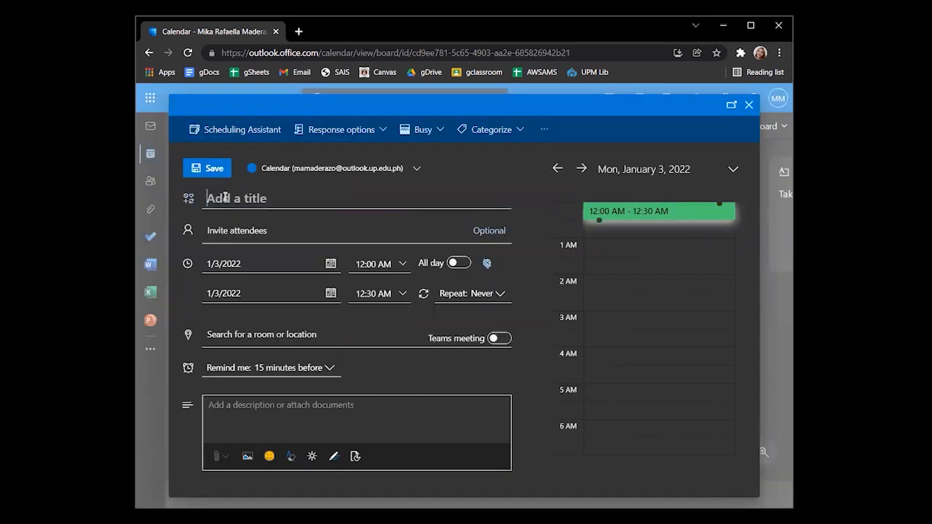
text(Meet)
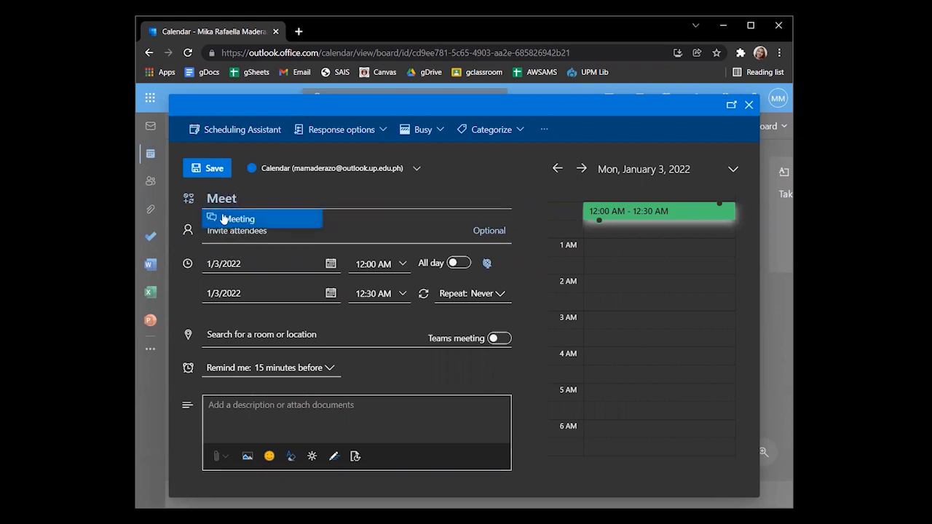
click(226, 219)
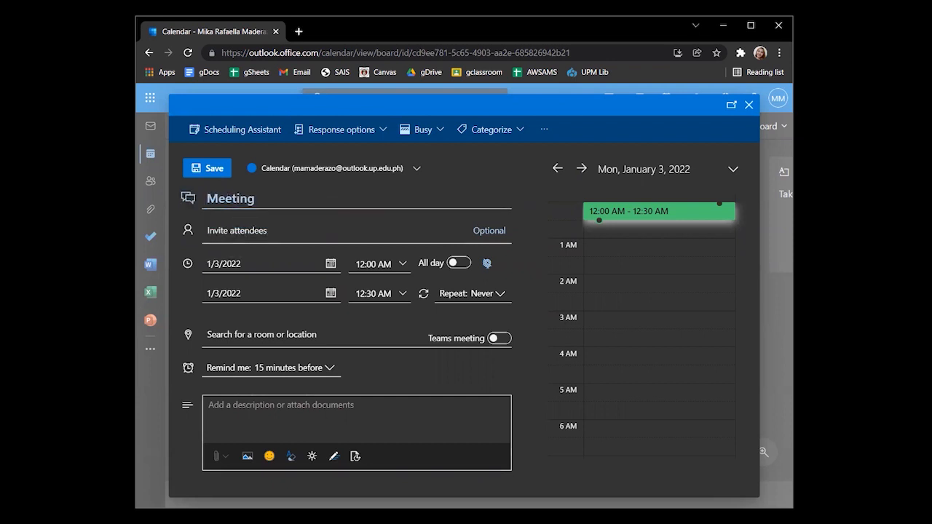
click(270, 224)
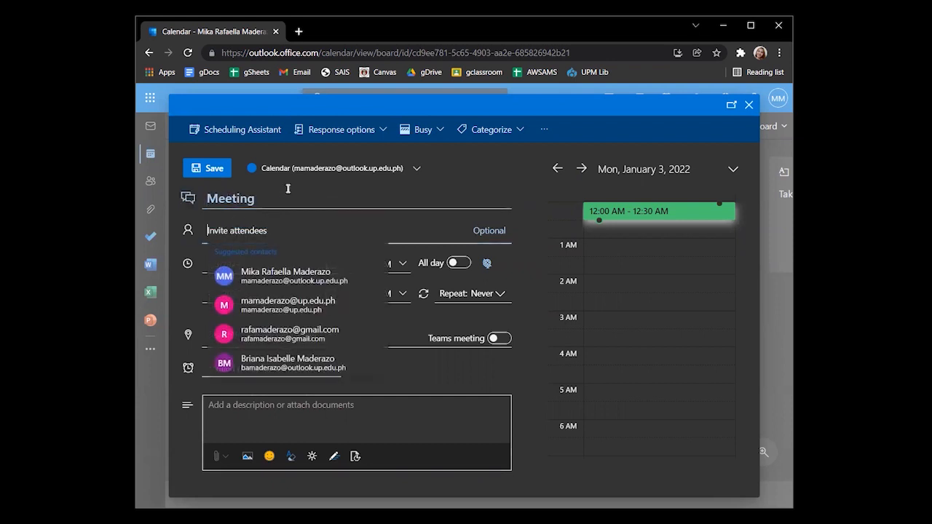
click(342, 281)
click(336, 232)
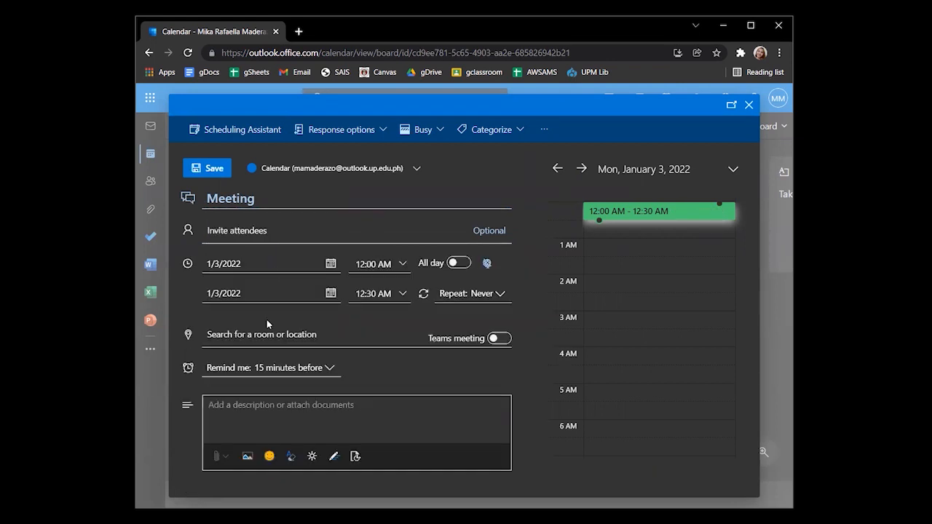
Set the Meeting's start time to 1:00 AM and end time to 3:00 AM
click(331, 265)
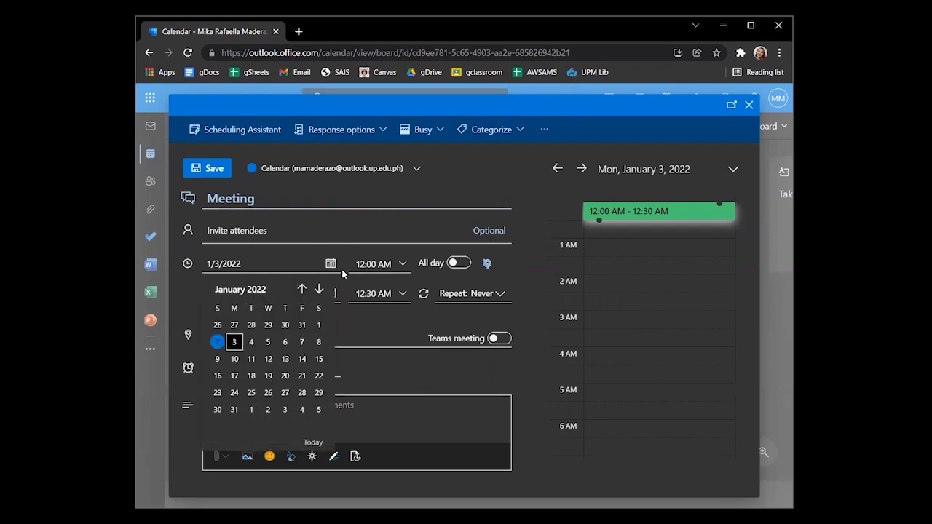
click(336, 295)
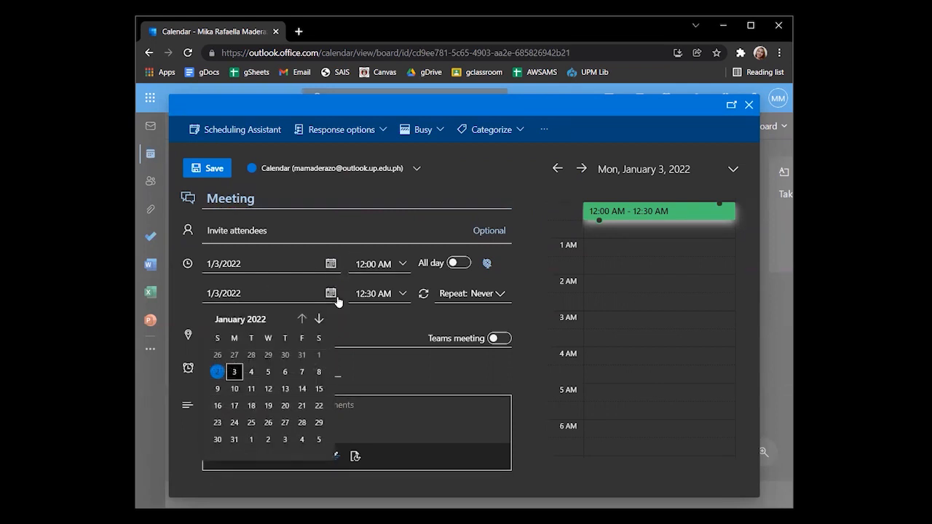
click(403, 265)
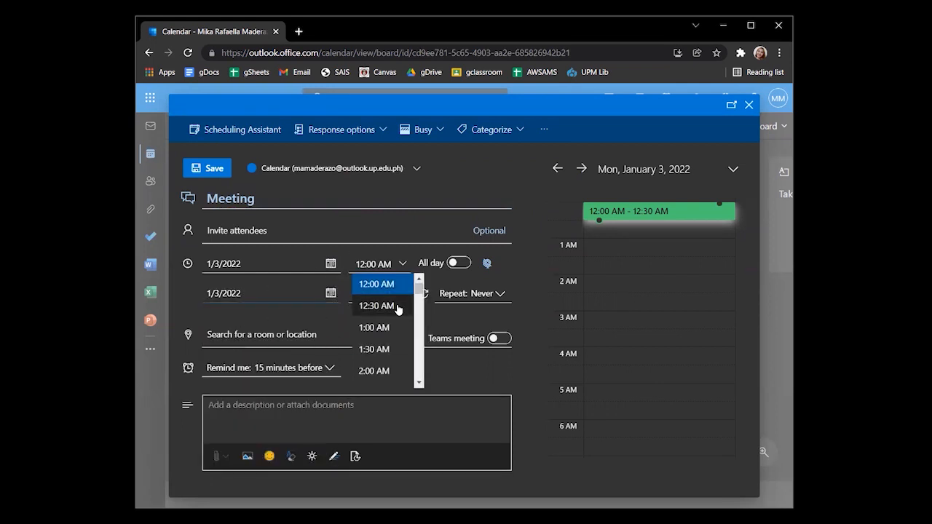
click(385, 327)
click(390, 295)
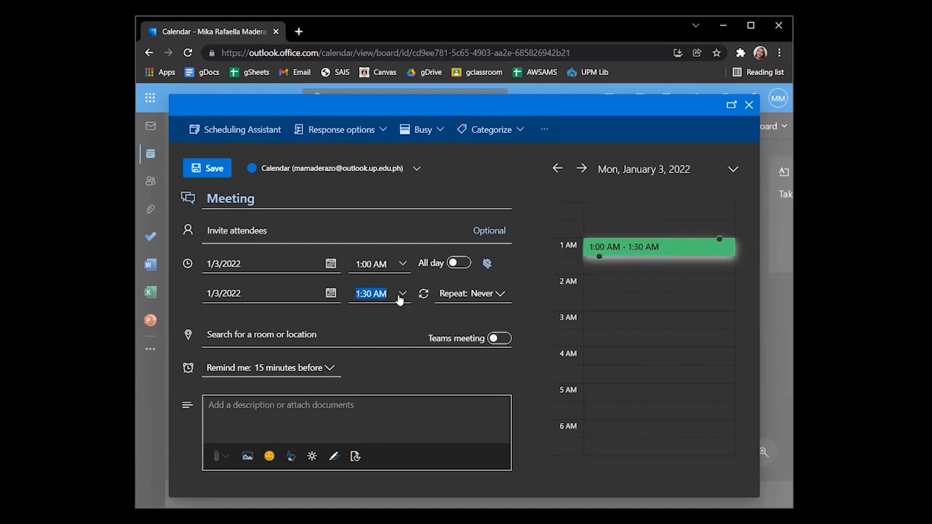
click(387, 381)
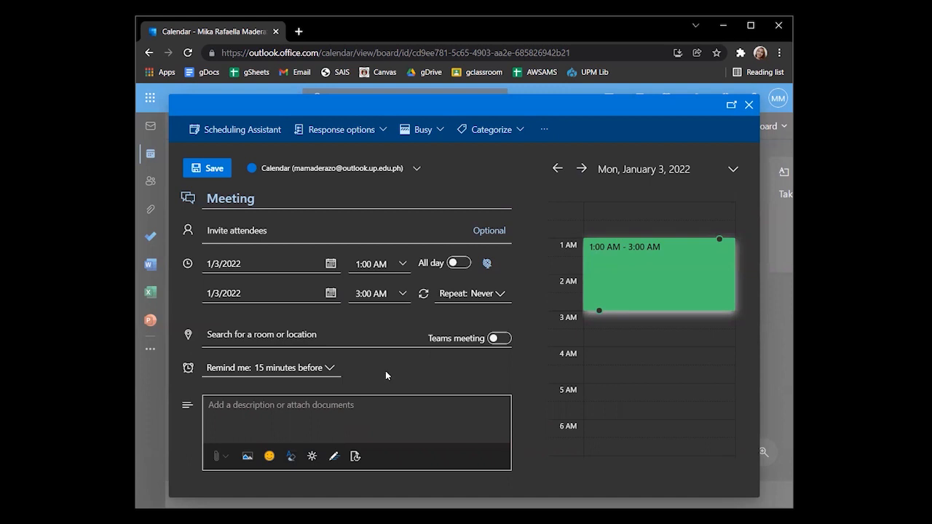
Make the Meeting repeat monthly and drag it to 3:00–7:30 AM on January 3
click(455, 264)
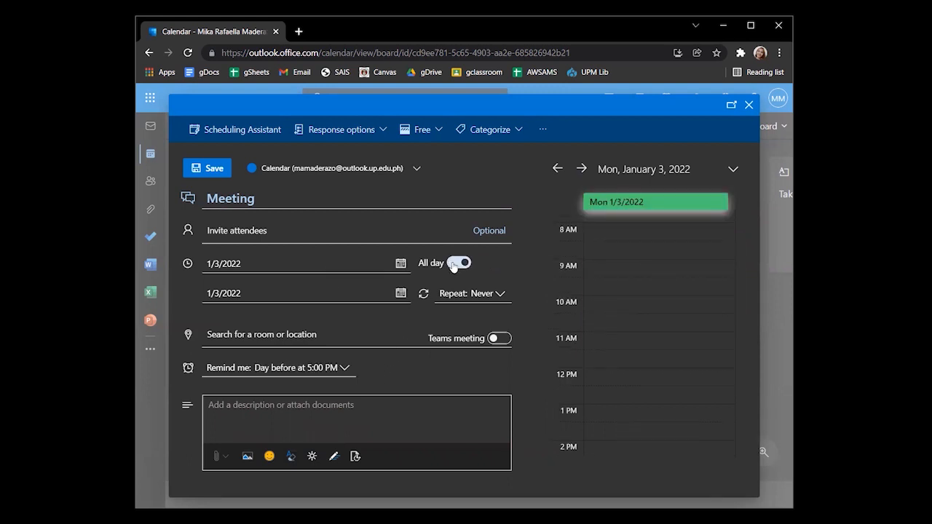
click(472, 294)
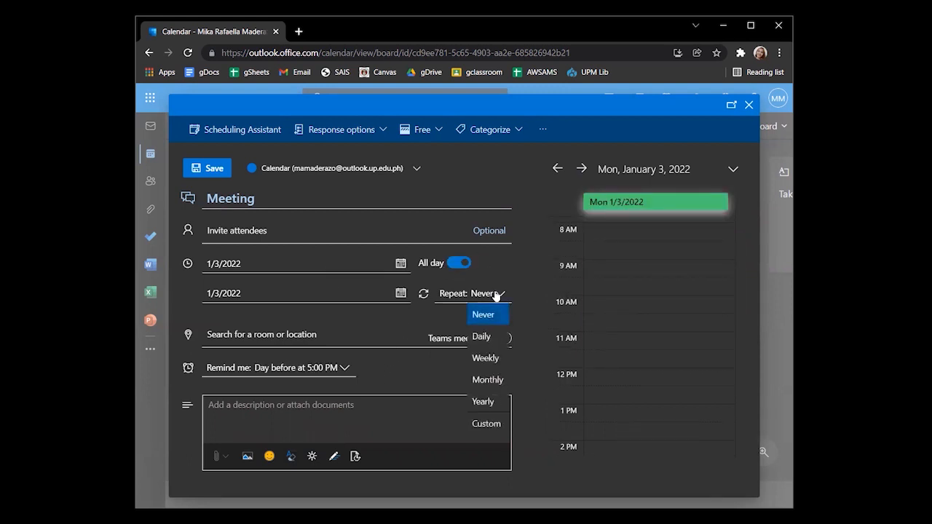
click(485, 379)
click(449, 261)
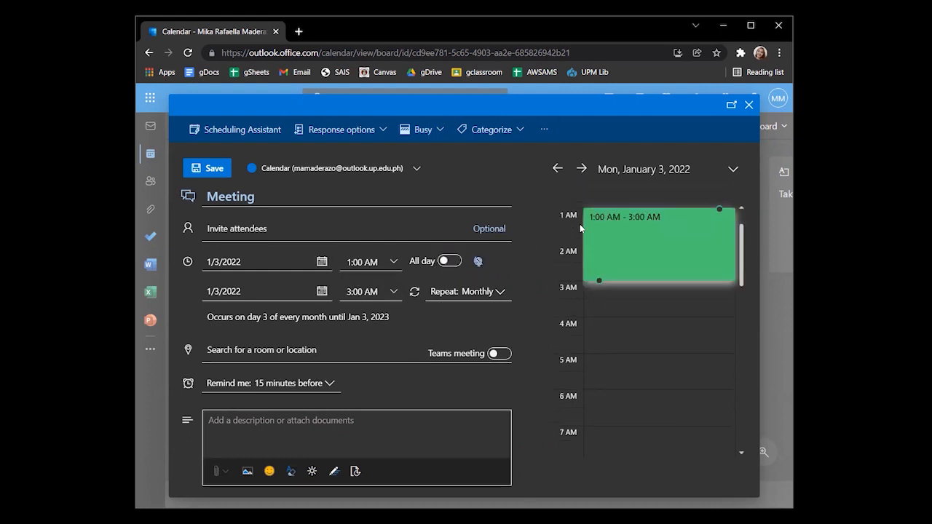
drag(599, 281, 599, 409)
drag(719, 333, 718, 283)
drag(600, 408, 599, 442)
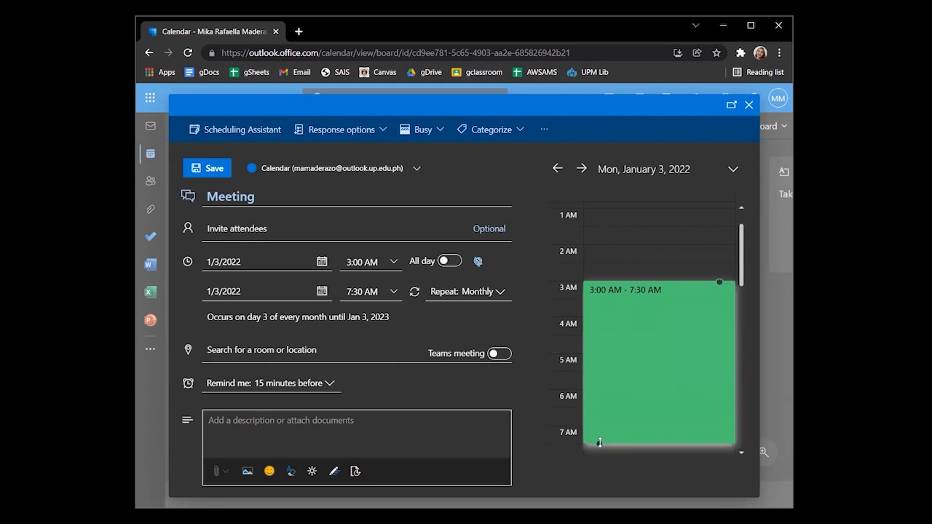
Set the location to Caloocan and the description to 'wear face mask'
click(212, 351)
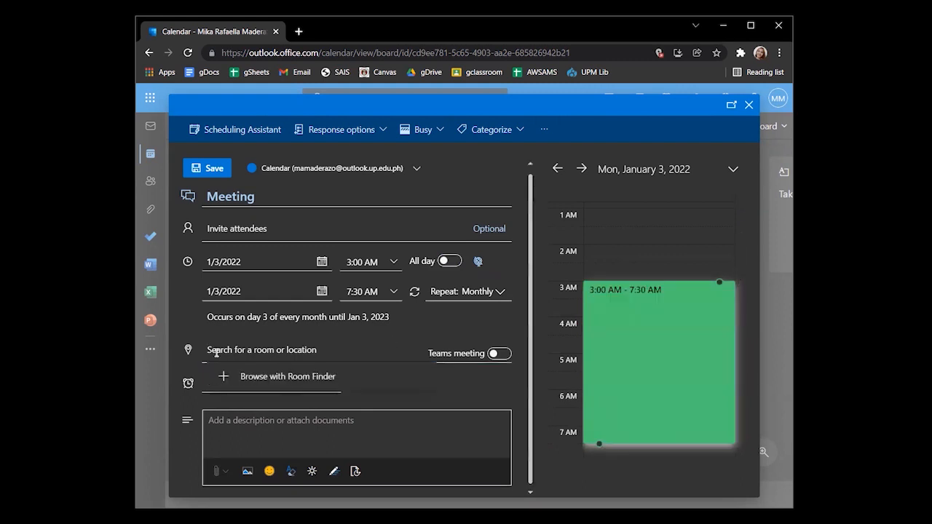
text(c)
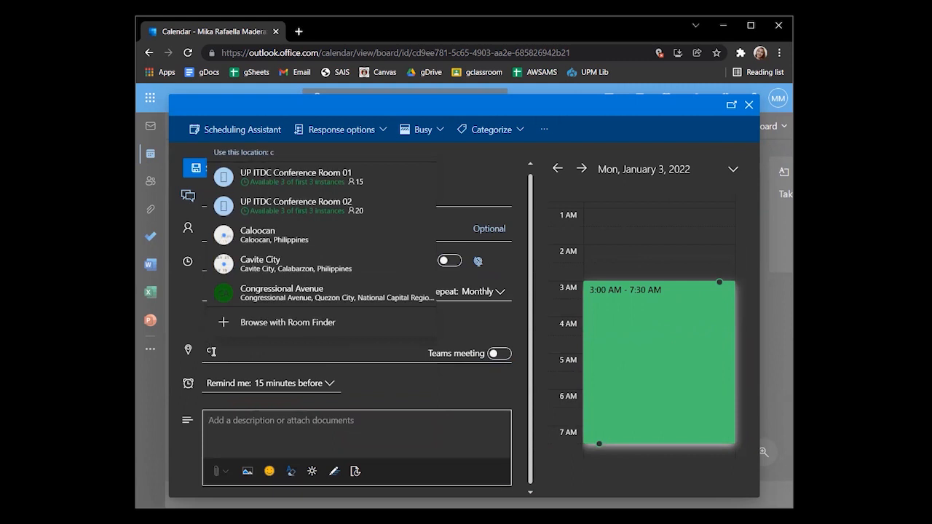
click(258, 234)
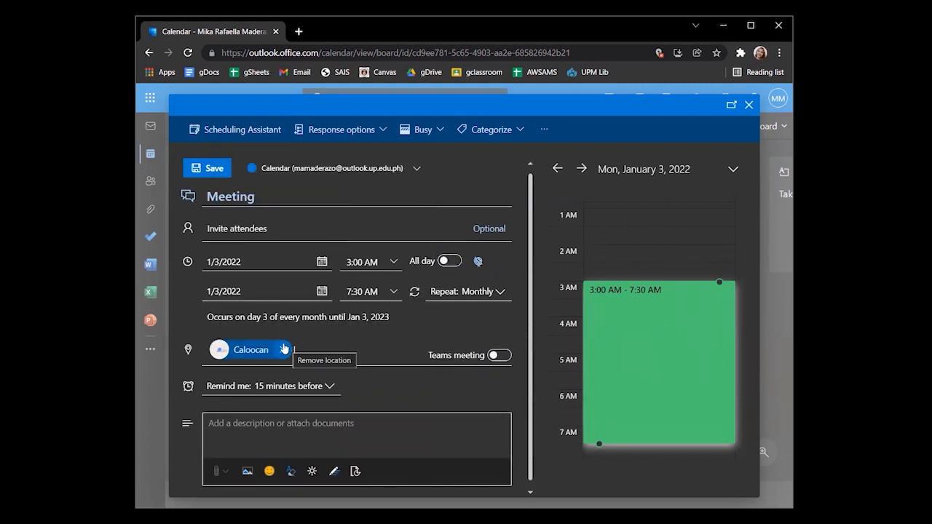
click(259, 426)
text(wear )
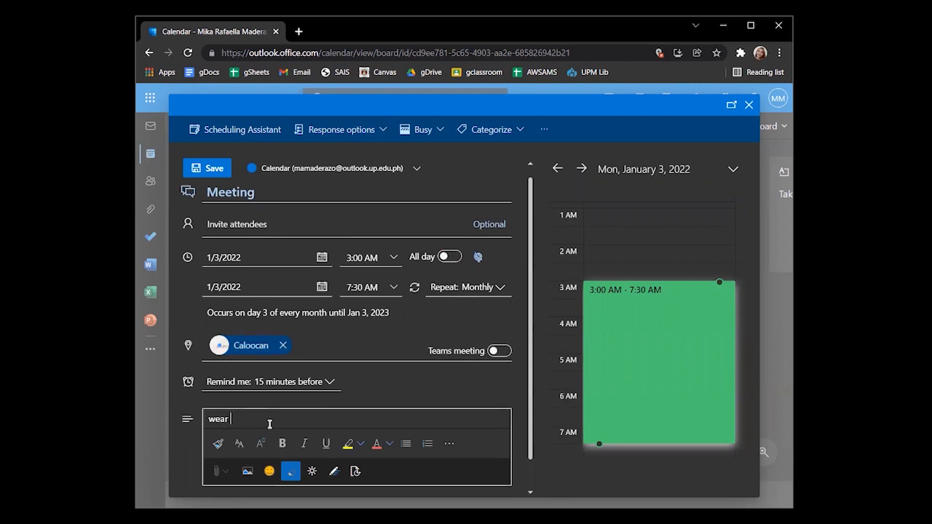
text(face mask)
Open Attach > Insert picture, then close the file picker without inserting anything
scroll(247, 450, down, 1)
click(220, 471)
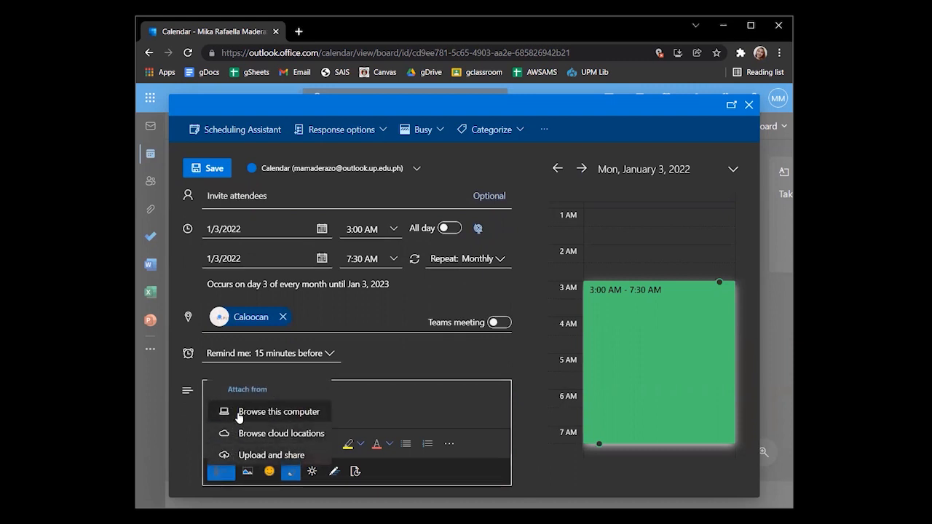
click(247, 472)
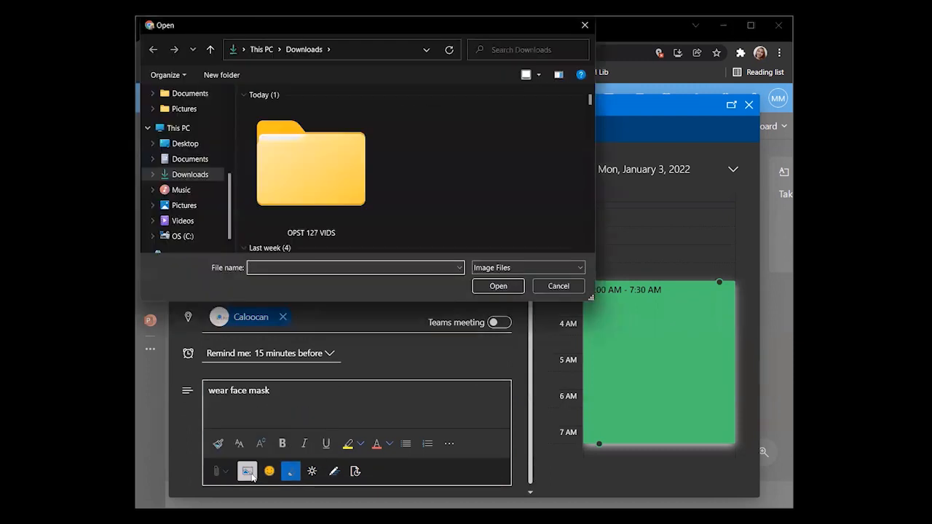
click(585, 24)
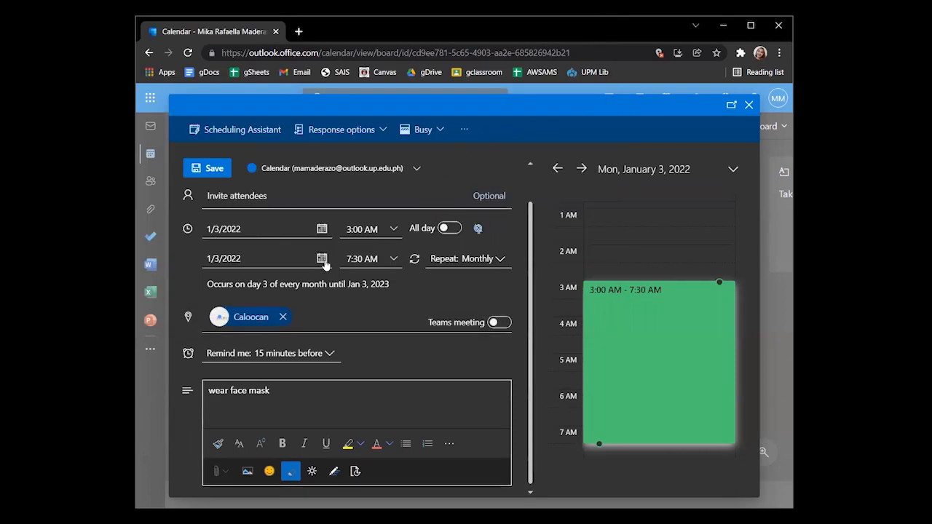
Review the Response options and keep the event in the main Calendar
click(367, 132)
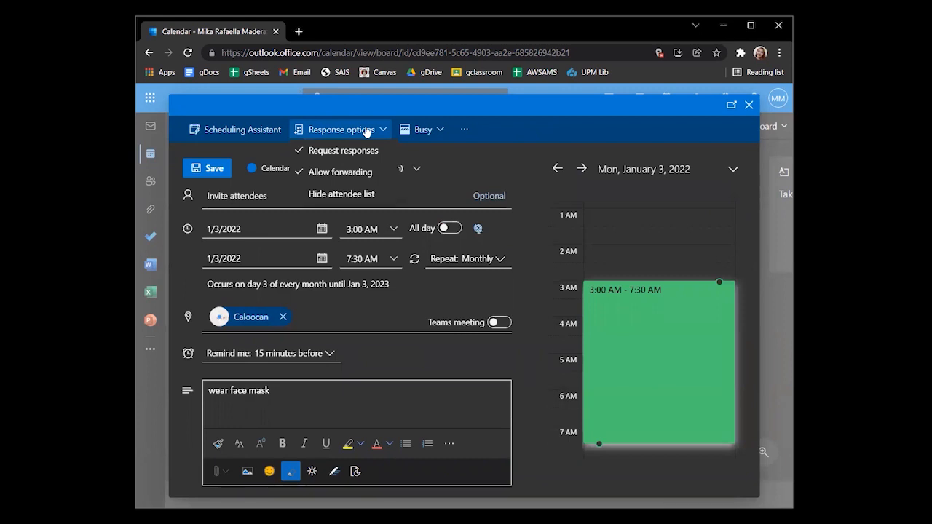
click(267, 155)
click(416, 172)
scroll(277, 297, down, 1)
scroll(287, 301, up, 1)
scroll(284, 305, down, 1)
scroll(285, 304, up, 1)
scroll(285, 305, down, 1)
scroll(285, 303, up, 1)
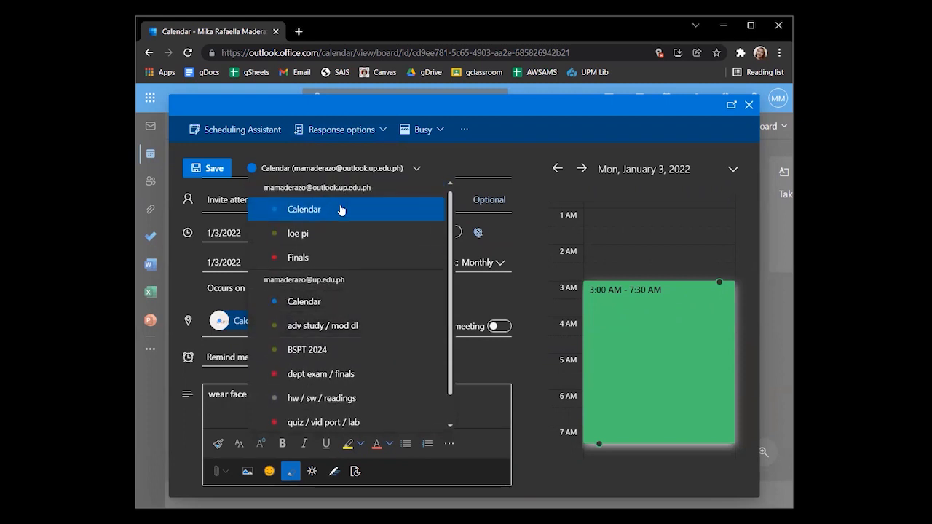
click(339, 208)
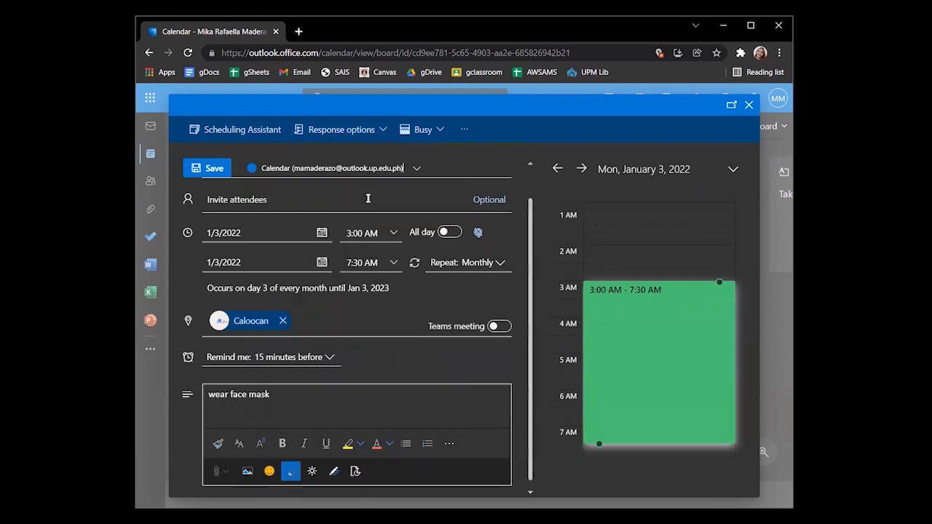
Toggle requesting responses from attendees, then save the Meeting event
click(372, 134)
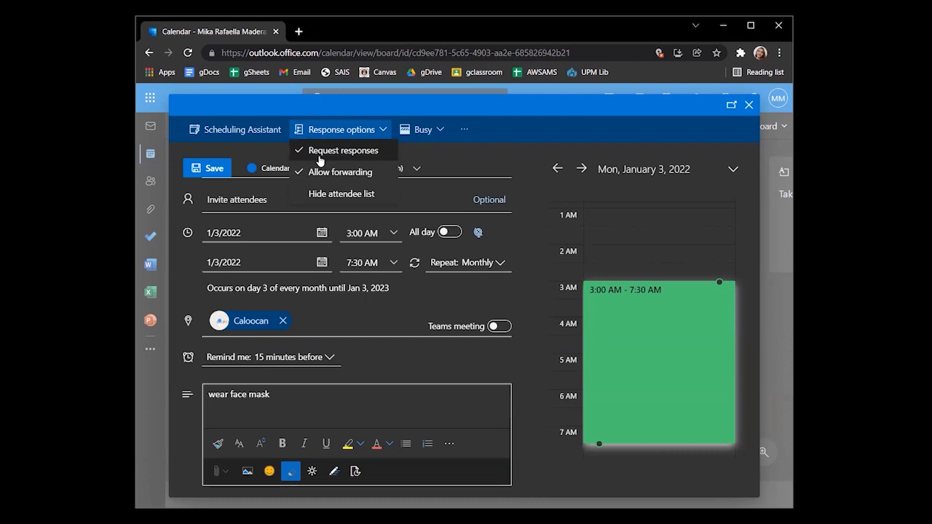
click(320, 154)
click(338, 137)
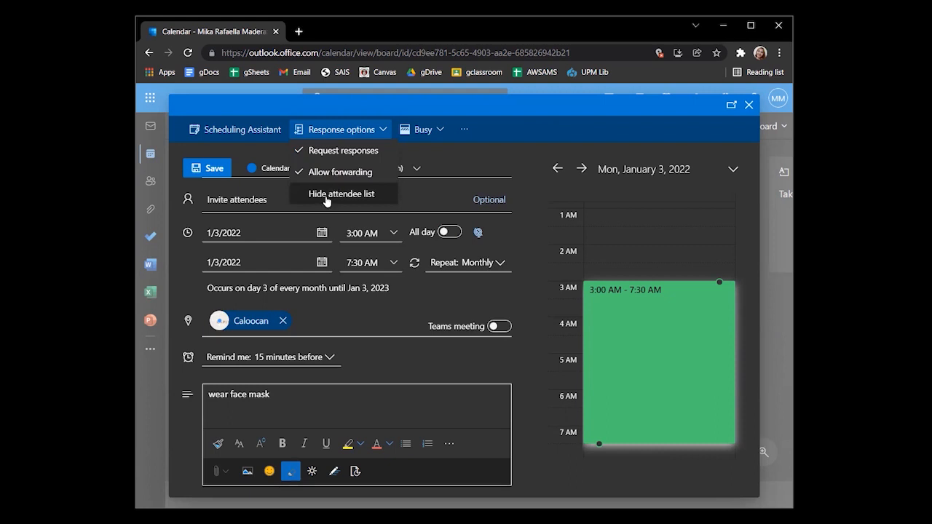
click(477, 161)
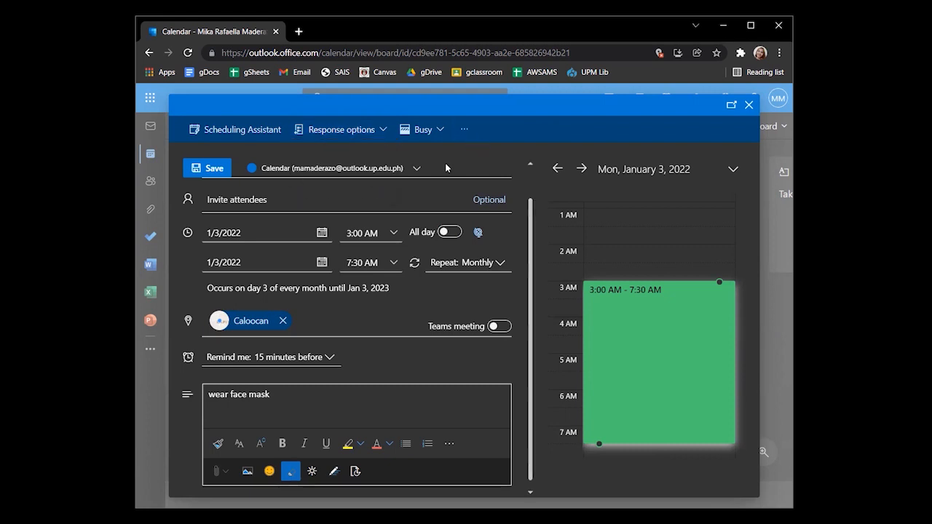
click(208, 168)
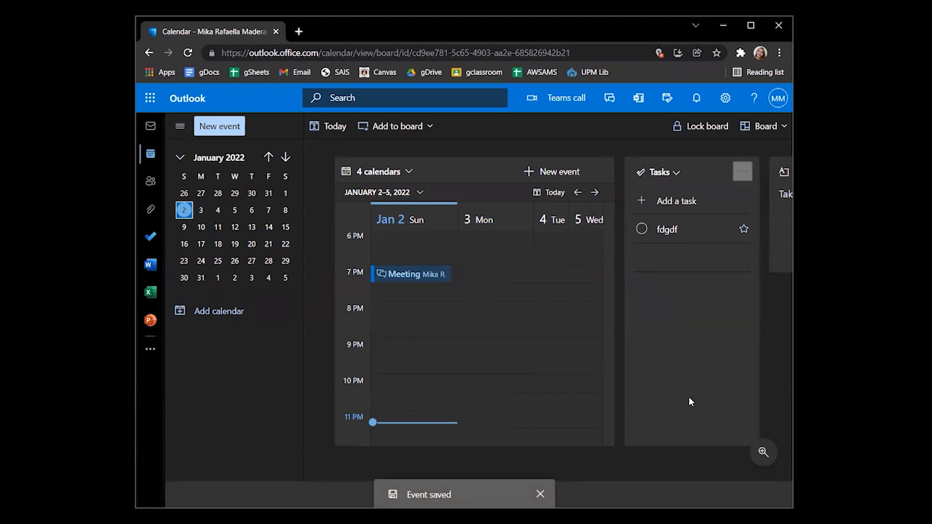